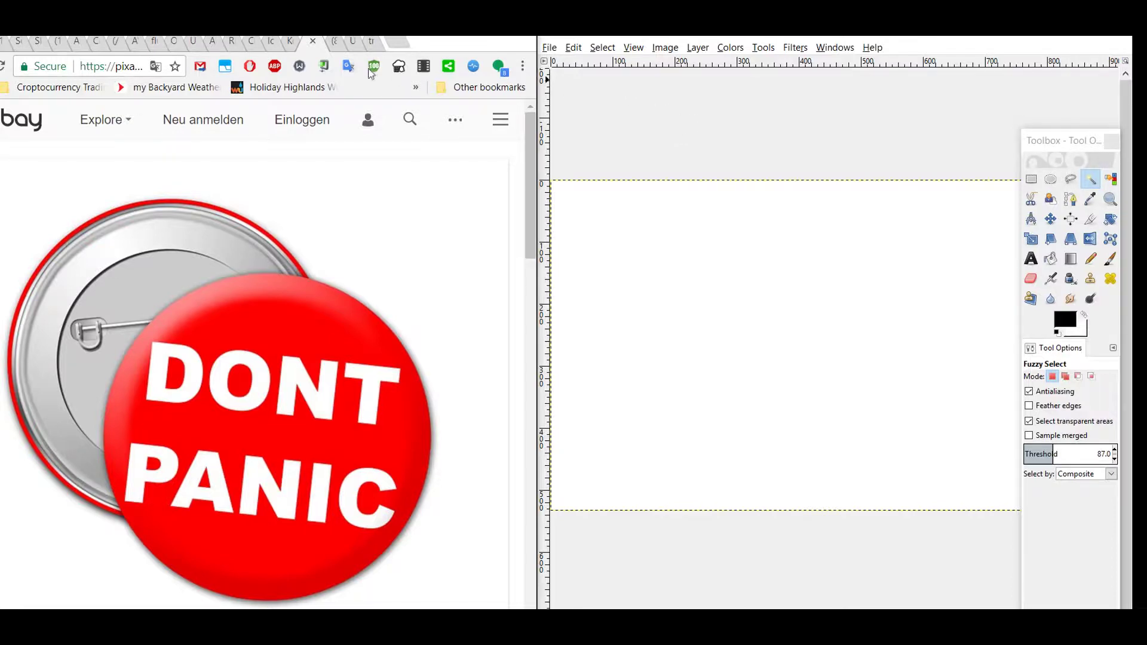
- Switch to the Pixabay tab showing the wooden gavel photo
{"action": "left_click", "coordinate": [293, 49]}
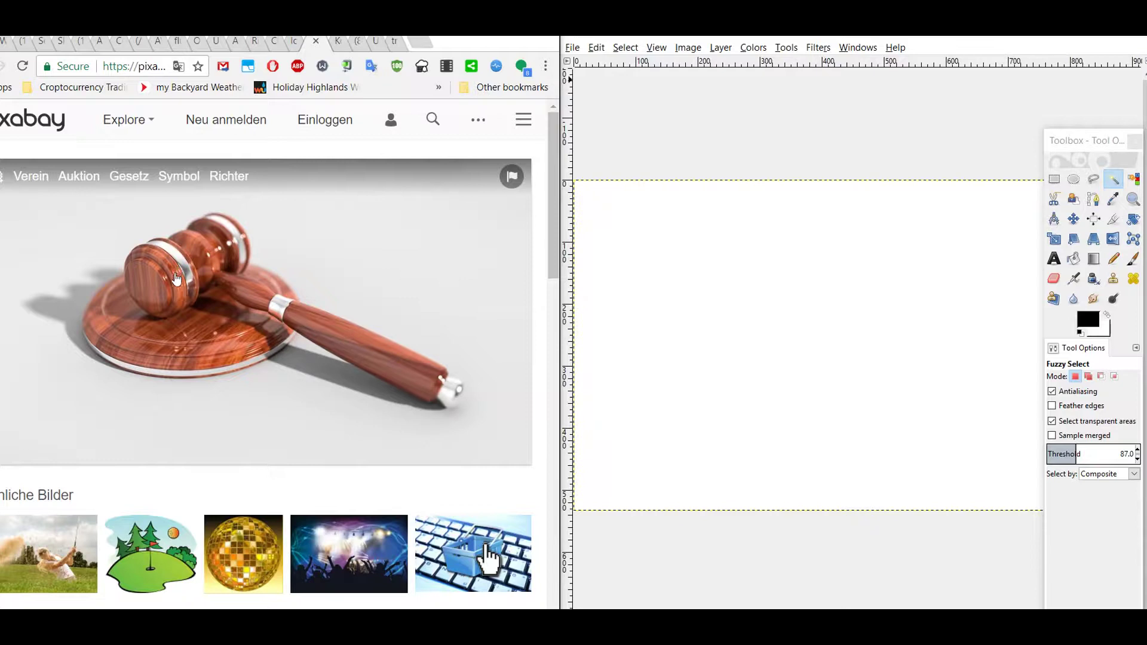
- Copy the Pixabay gavel photo into GIMP as a new 960×533 image from the clipboard
{"action": "right_click", "coordinate": [215, 281]}
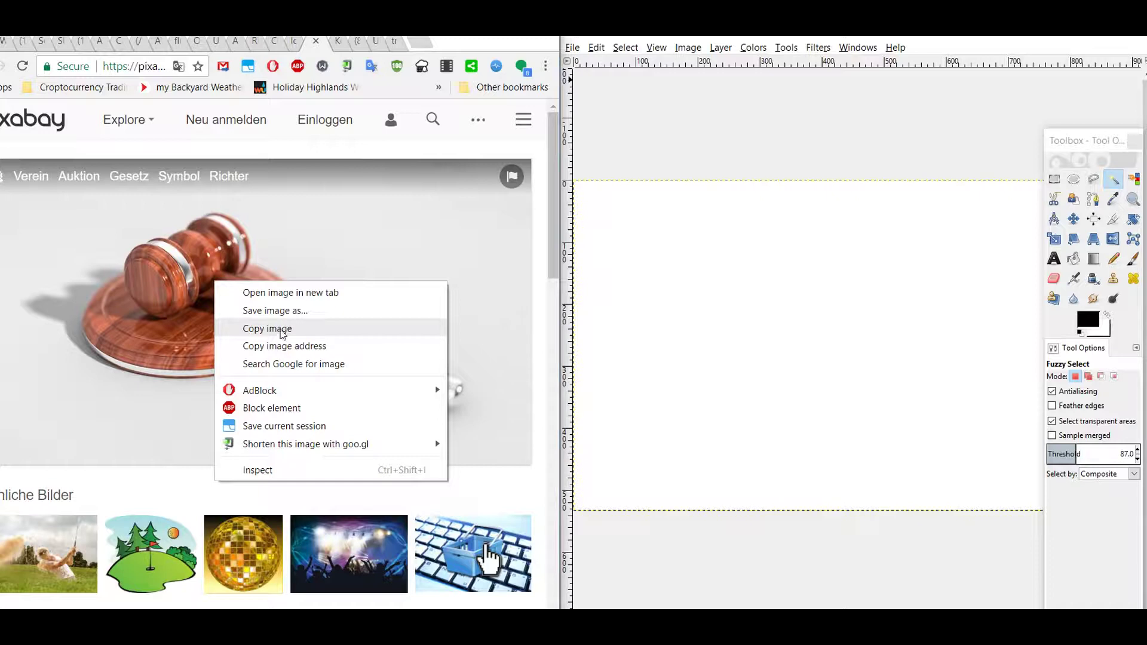
{"action": "left_click", "coordinate": [283, 333]}
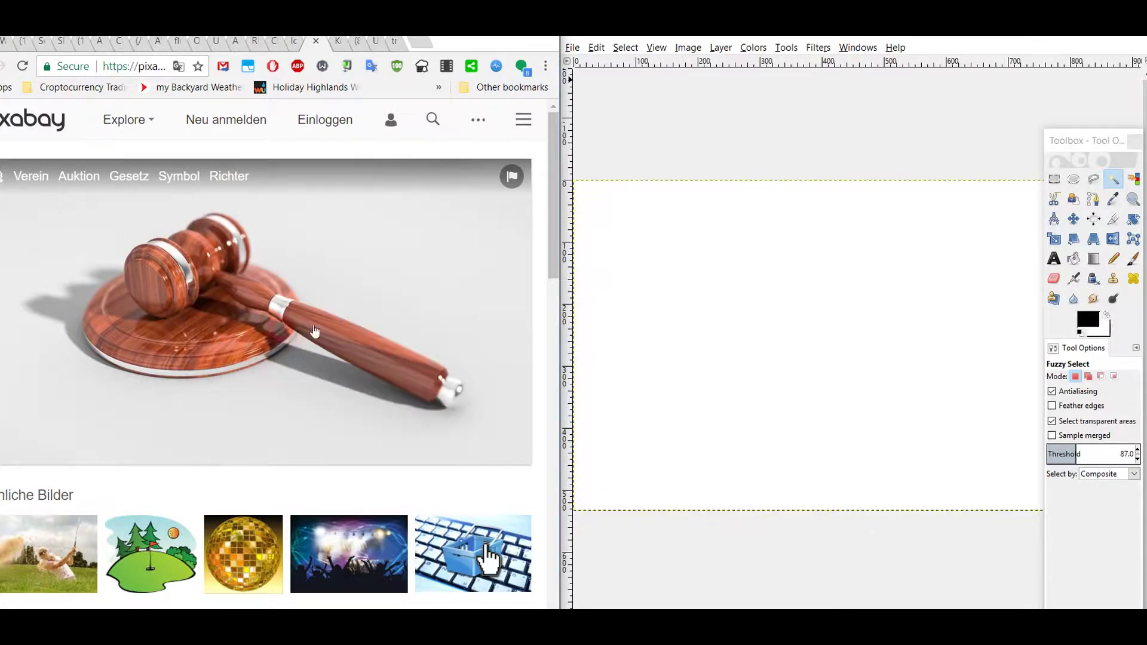
{"action": "left_click", "coordinate": [572, 47]}
{"action": "mouse_move", "coordinate": [636, 81]}
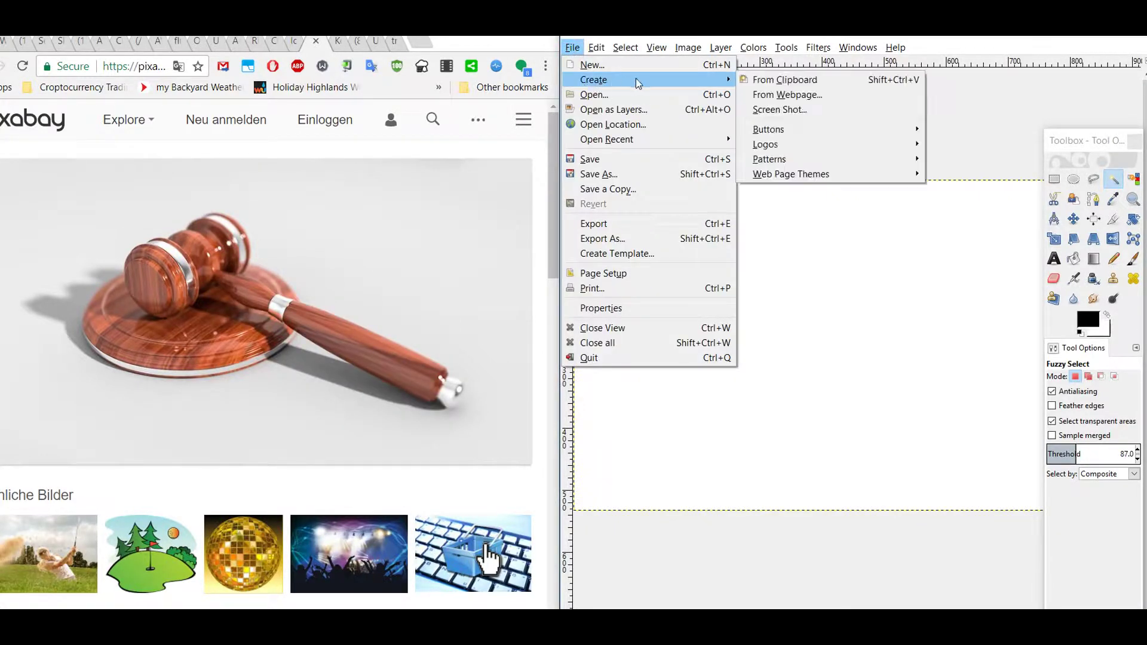
{"action": "left_click", "coordinate": [792, 78]}
{"action": "left_click_drag", "start_coordinate": [504, 175], "coordinate": [955, 264]}
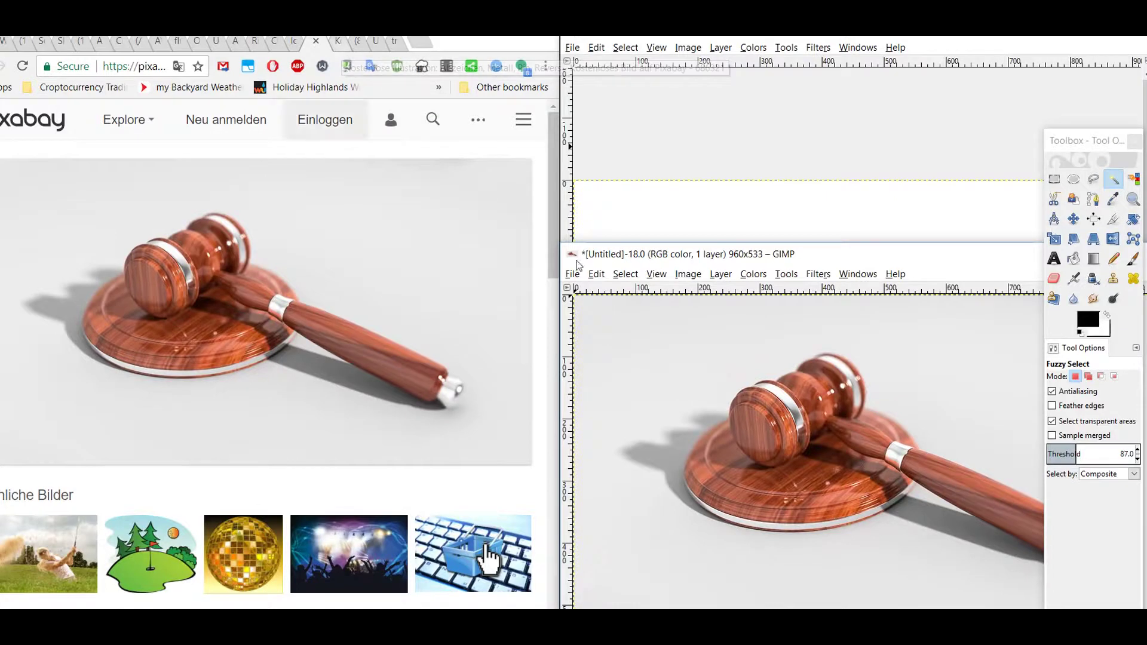
{"action": "left_click", "coordinate": [342, 44]}
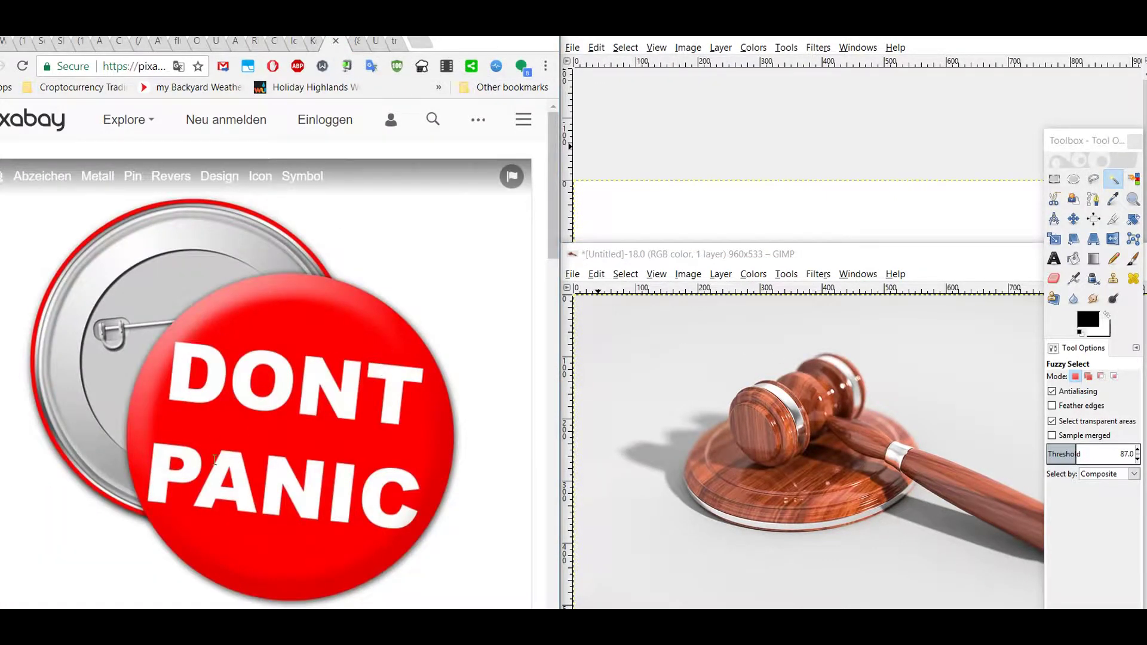
- Copy the DONT PANIC badge into GIMP as a new 720×720 image from the clipboard
{"action": "right_click", "coordinate": [278, 334]}
{"action": "left_click", "coordinate": [345, 380]}
{"action": "left_click", "coordinate": [573, 47]}
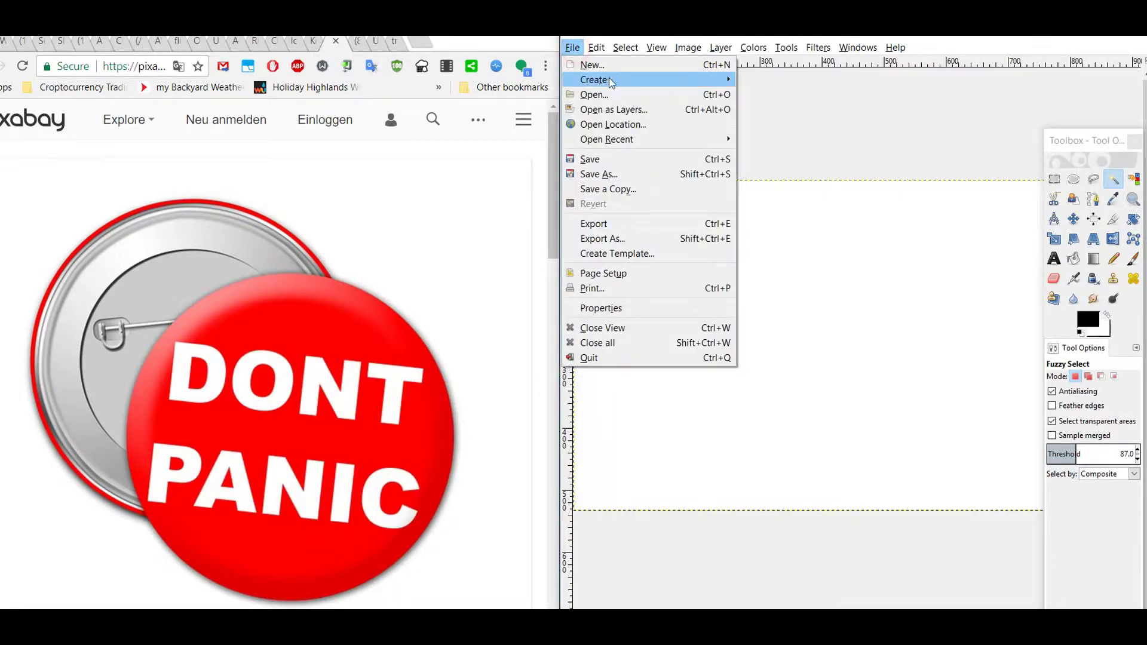
{"action": "mouse_move", "coordinate": [697, 83]}
{"action": "left_click", "coordinate": [782, 82]}
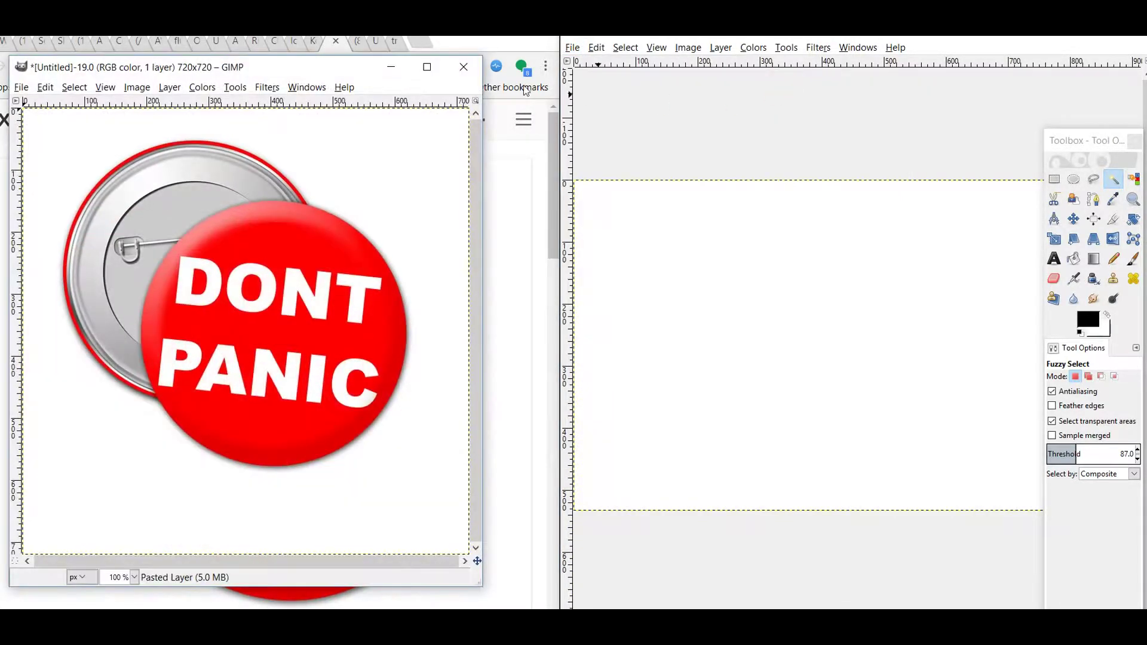
- Arrange the badge and gavel image windows side by side
{"action": "left_click_drag", "start_coordinate": [320, 66], "coordinate": [410, 92]}
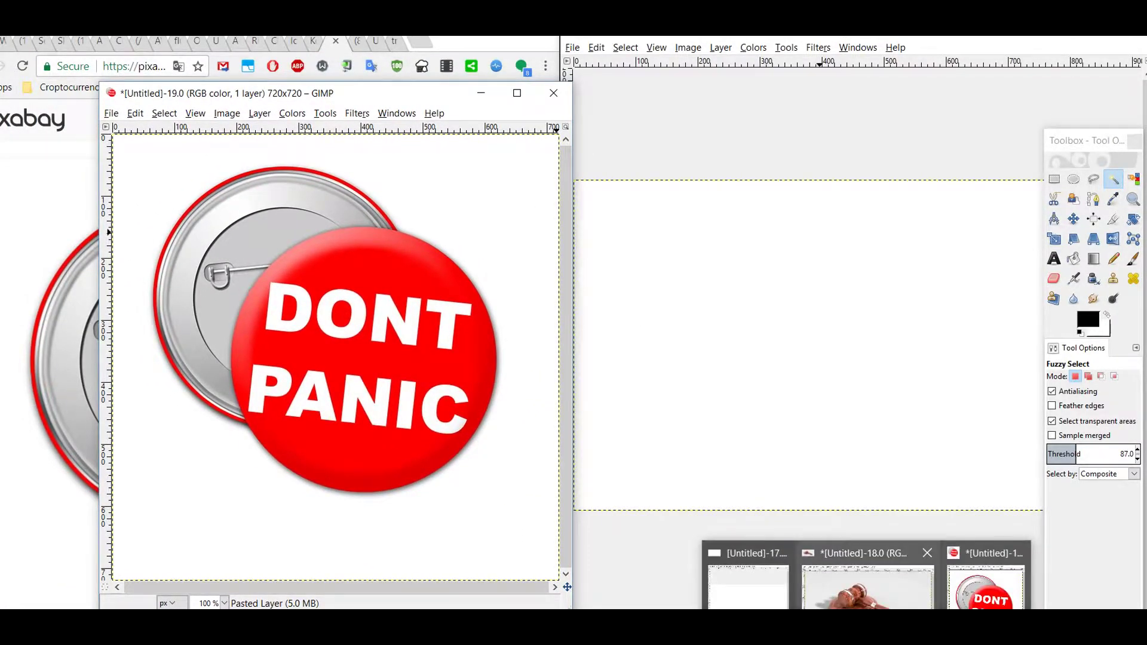
{"action": "left_click", "coordinate": [956, 573]}
{"action": "left_click_drag", "start_coordinate": [822, 255], "coordinate": [738, 124]}
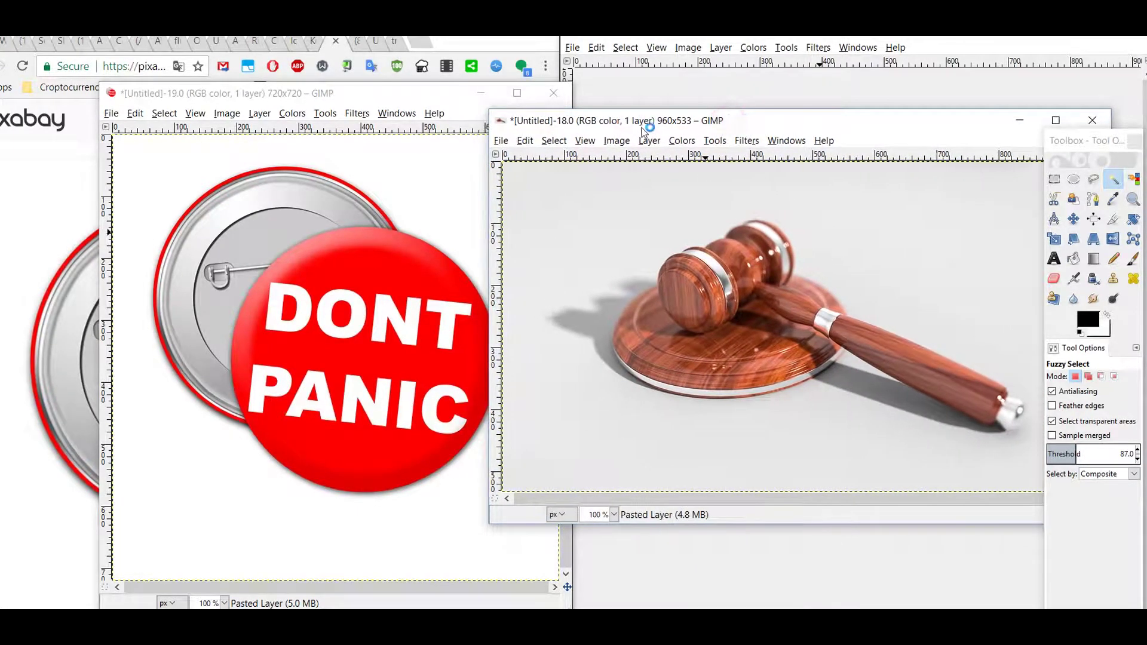
{"action": "left_click", "coordinate": [242, 101]}
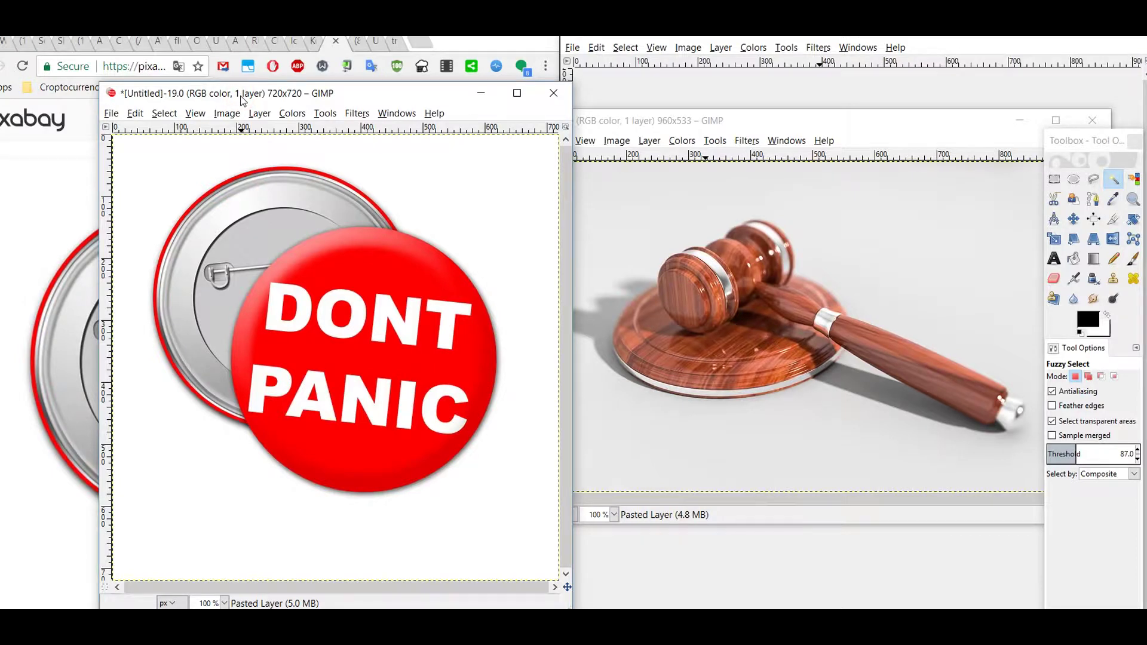
{"action": "key", "text": "ctrl+a"}
{"action": "key", "text": "ctrl+c"}
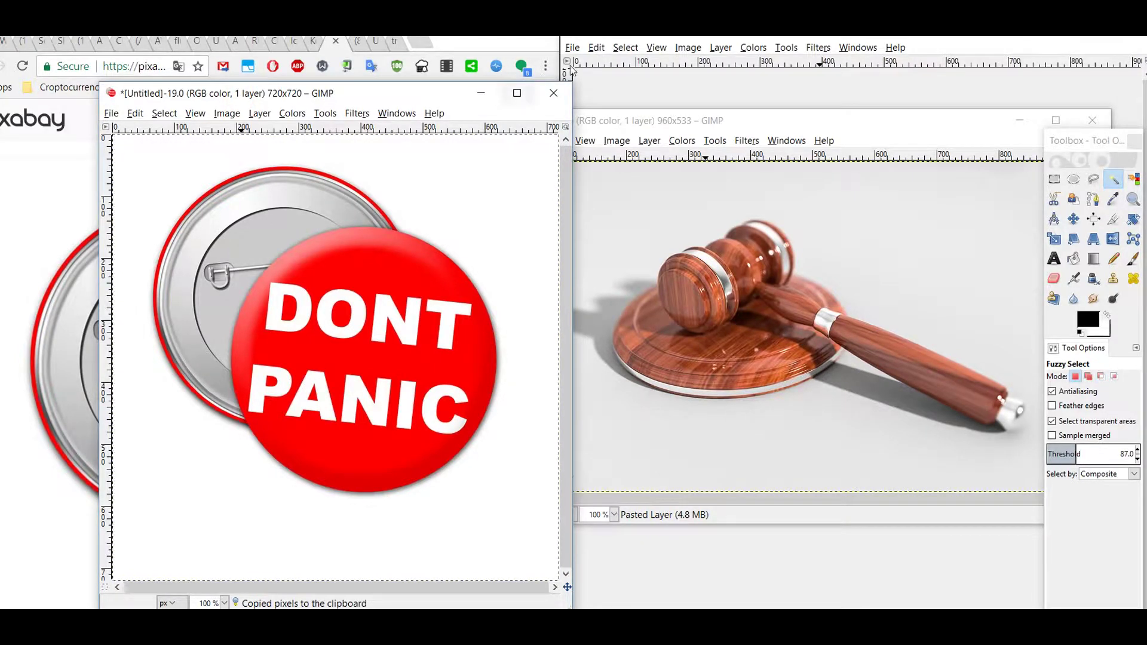
{"action": "left_click", "coordinate": [796, 123]}
{"action": "key", "text": "ctrl+v"}
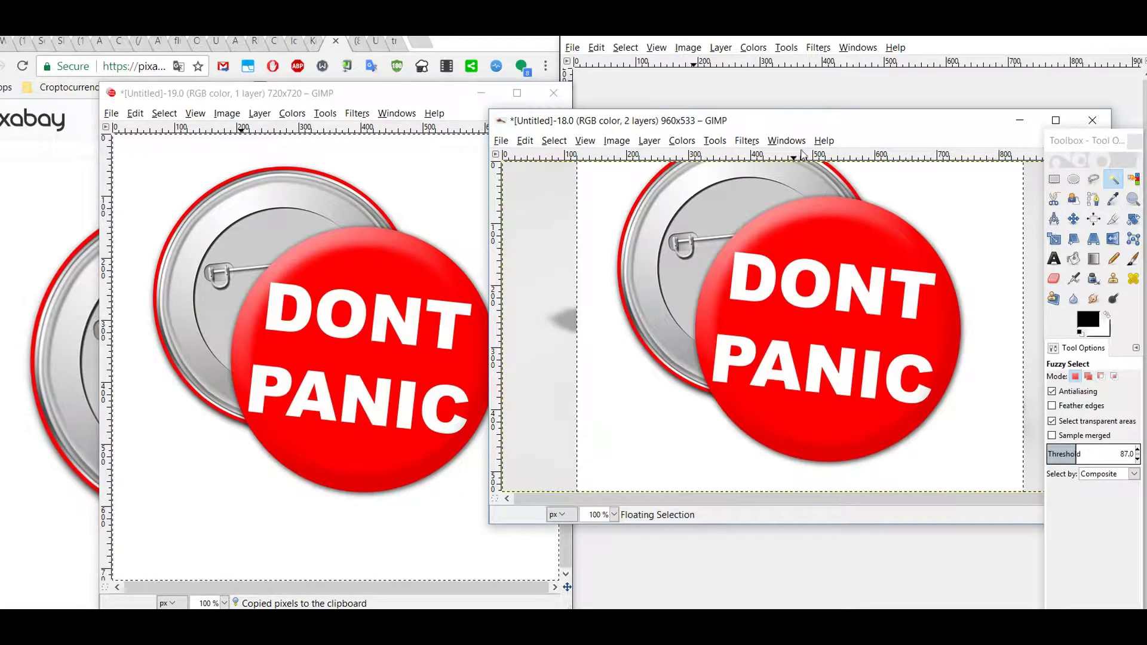
{"action": "left_click_drag", "start_coordinate": [846, 242], "coordinate": [854, 317]}
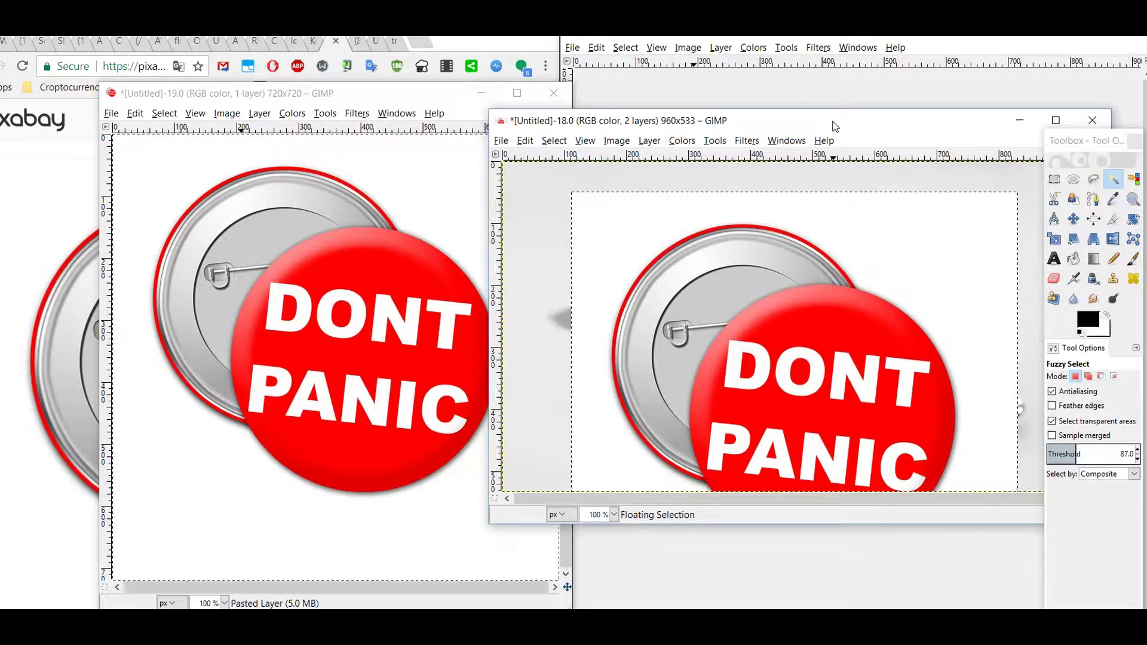
{"action": "key", "text": "ctrl+z"}
{"action": "key", "text": "ctrl+z"}
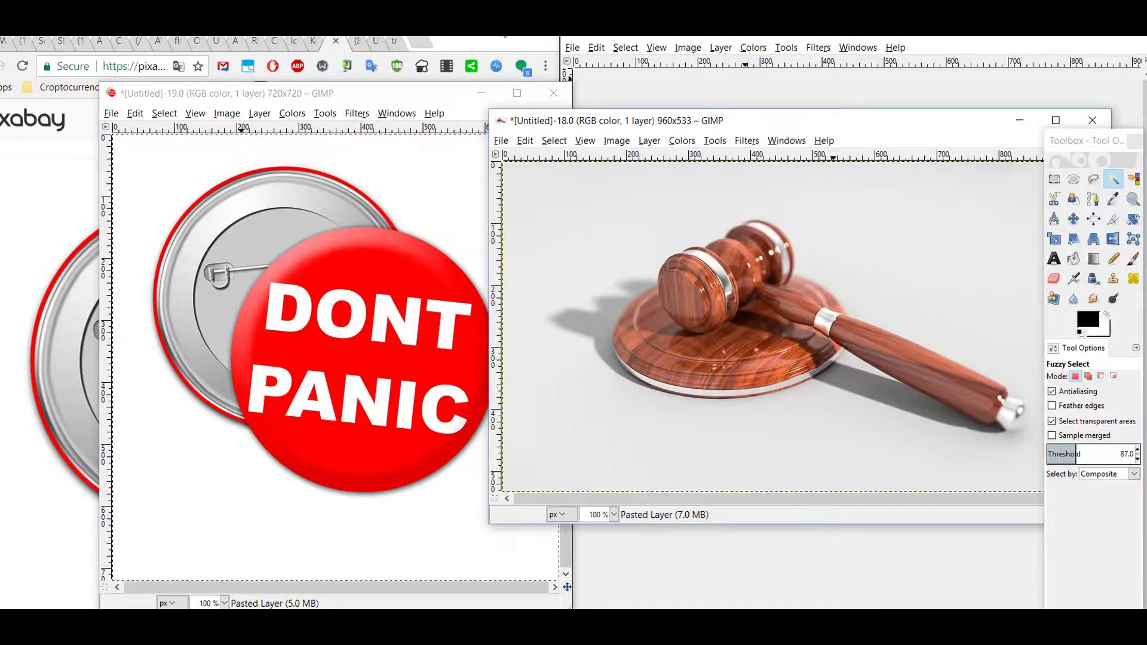
- Bring the badge image forward and browse the Layer menu and the Selection Tools list
{"action": "left_click", "coordinate": [322, 96]}
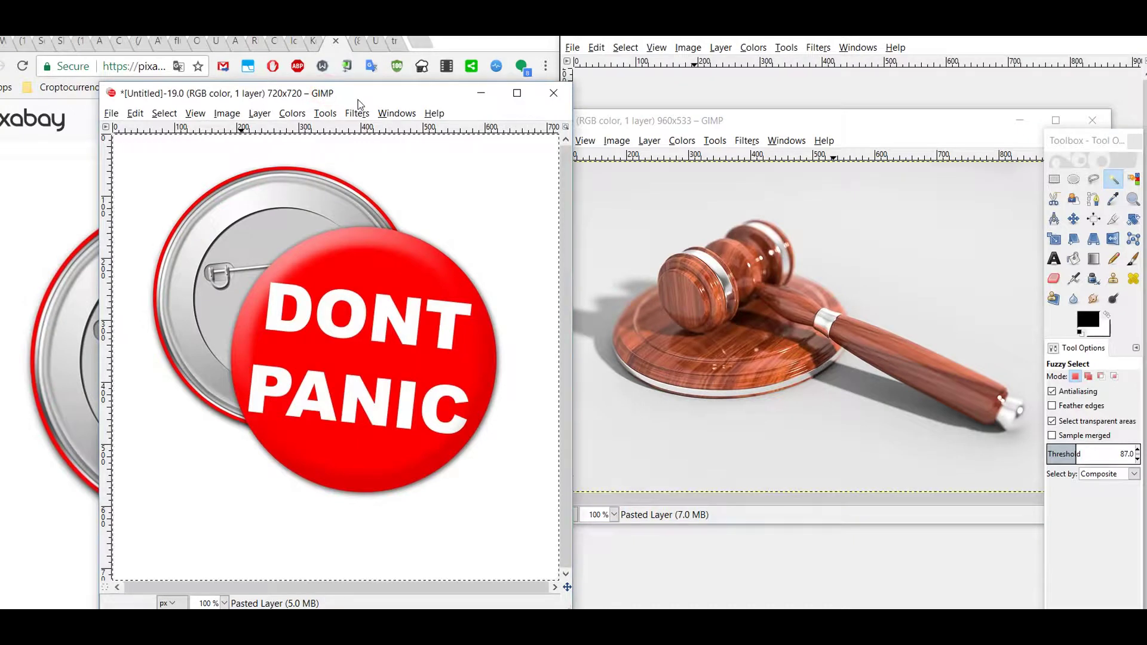
{"action": "left_click", "coordinate": [260, 114]}
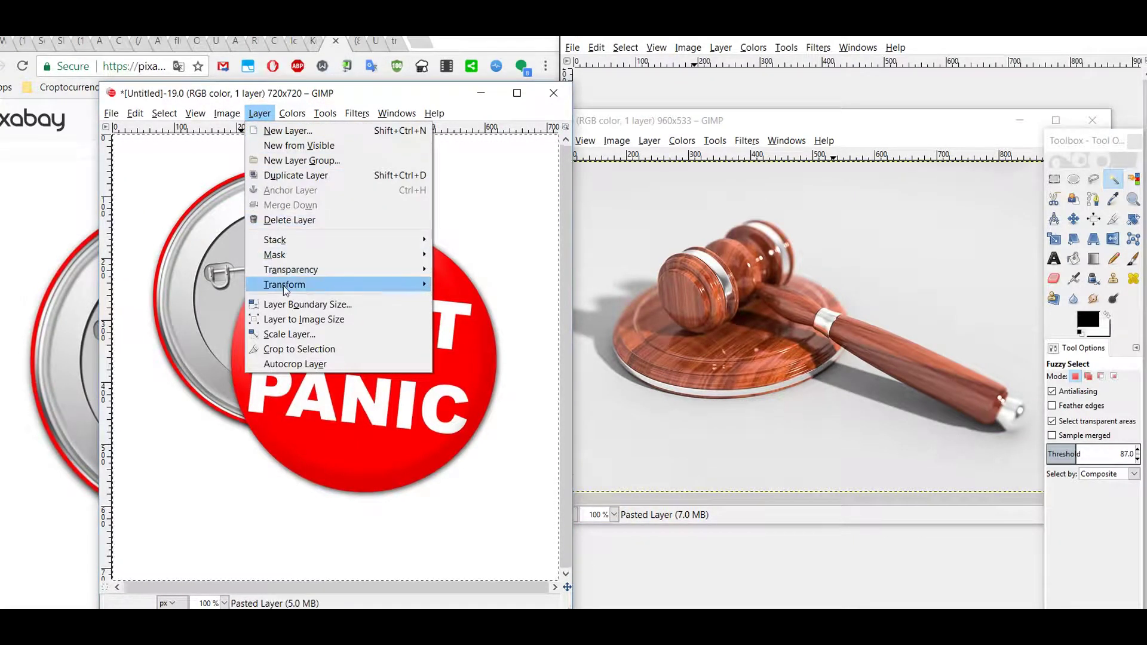
{"action": "mouse_move", "coordinate": [307, 273]}
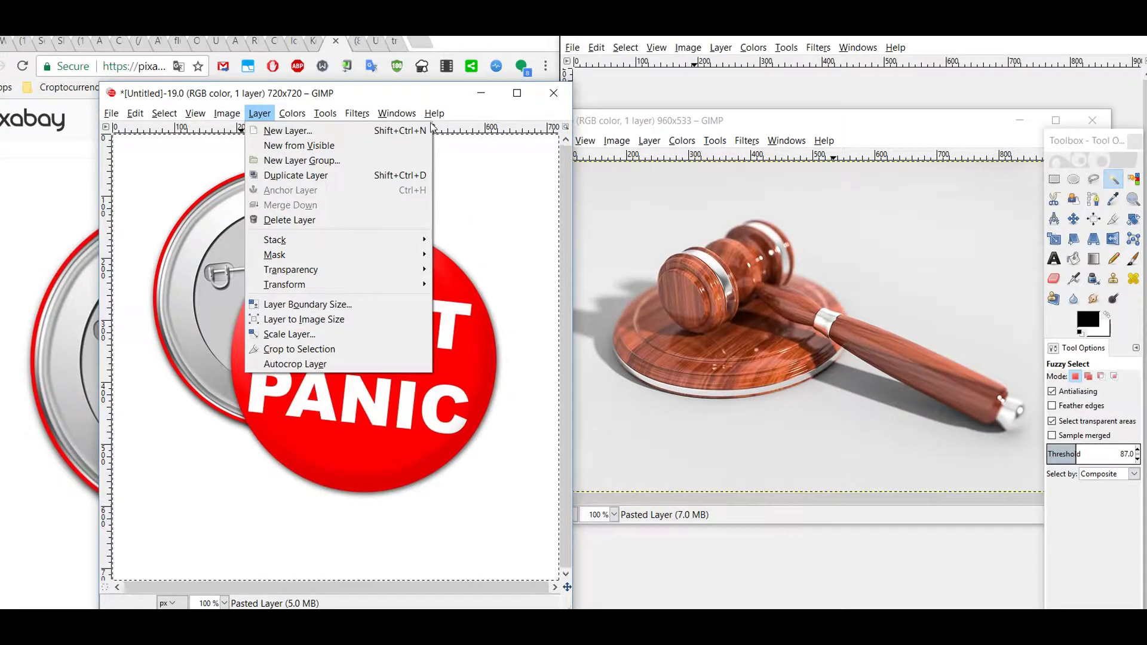
{"action": "mouse_move", "coordinate": [397, 113]}
{"action": "left_click", "coordinate": [396, 89]}
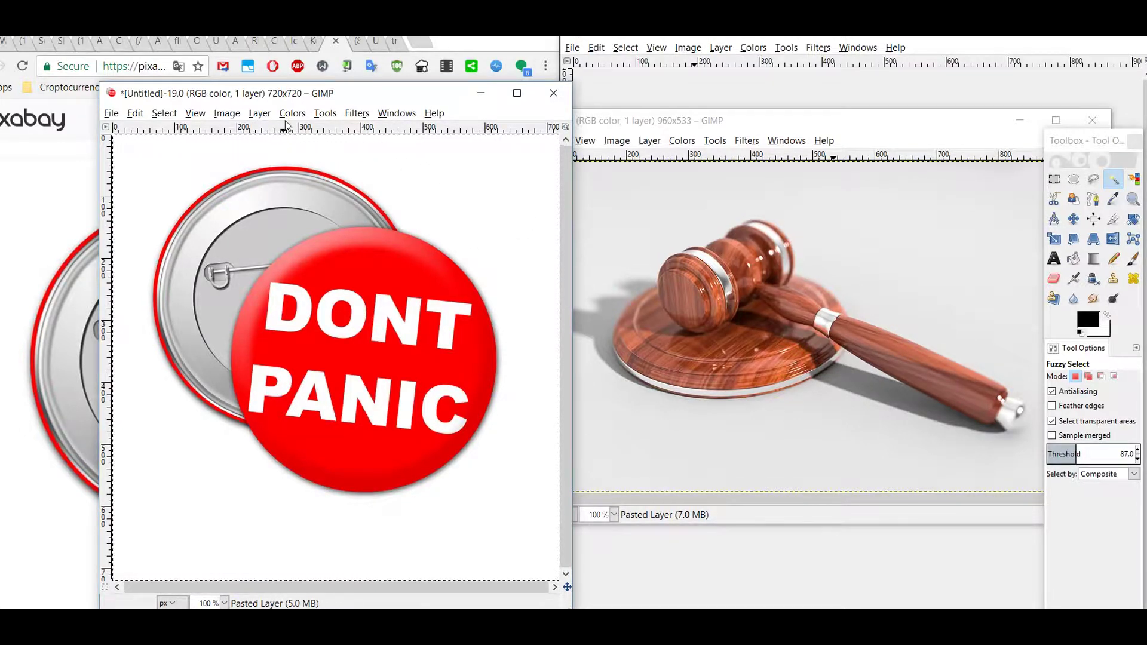
{"action": "left_click", "coordinate": [323, 115]}
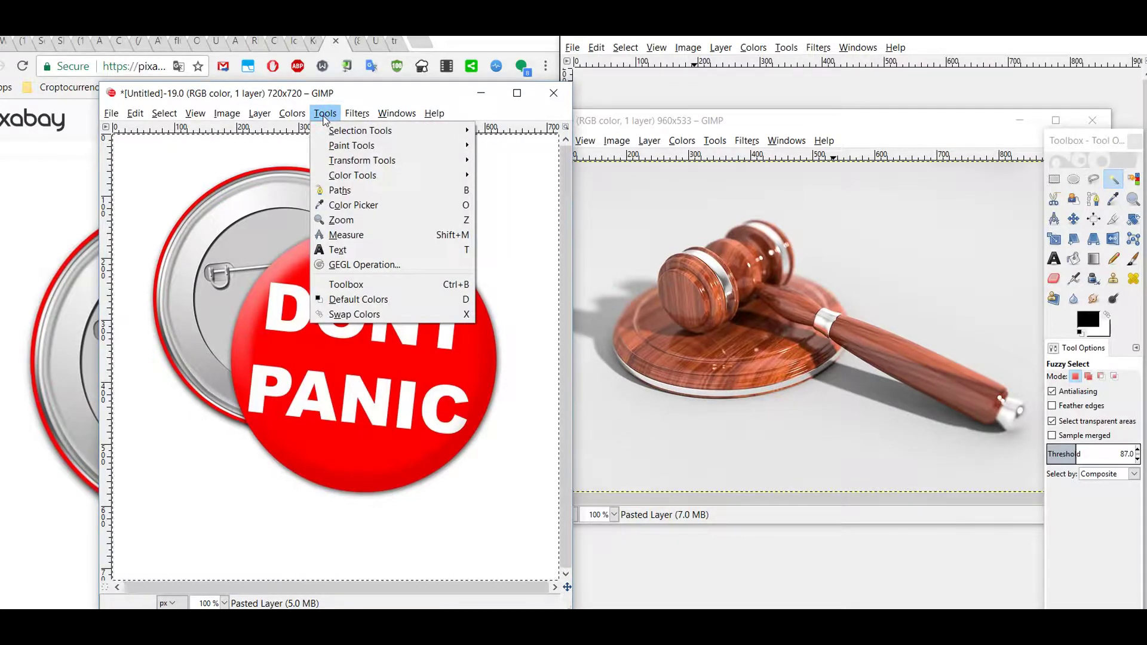
{"action": "mouse_move", "coordinate": [370, 130]}
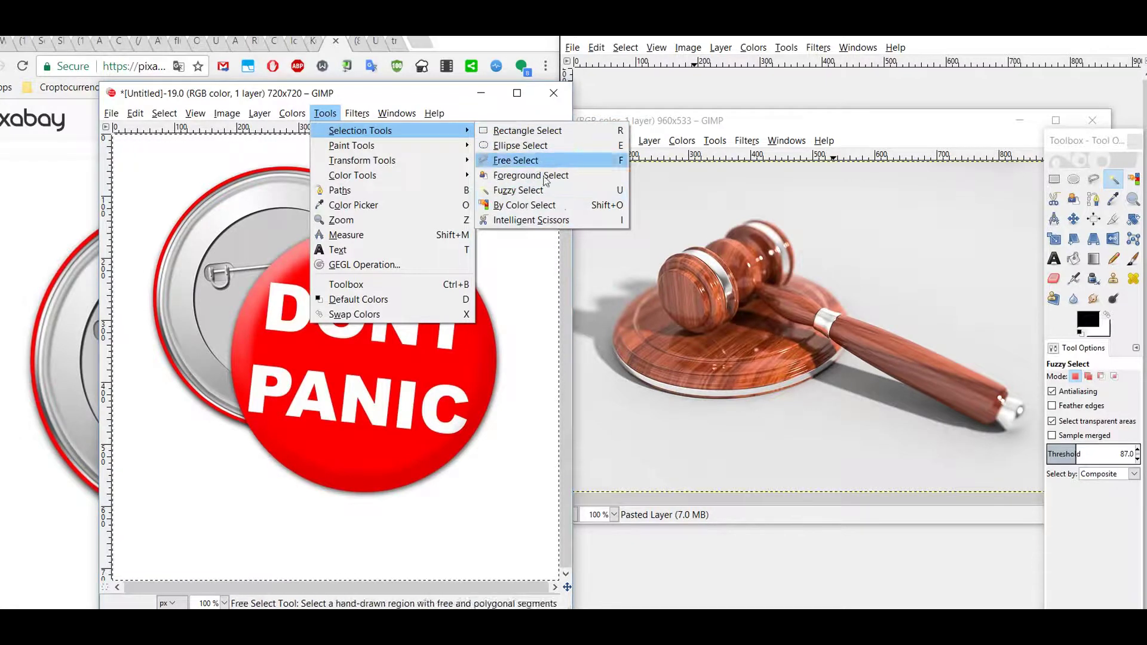
- Rectangle-select the white area at the badge's top right, test a cut, then undo it
{"action": "left_click", "coordinate": [536, 132]}
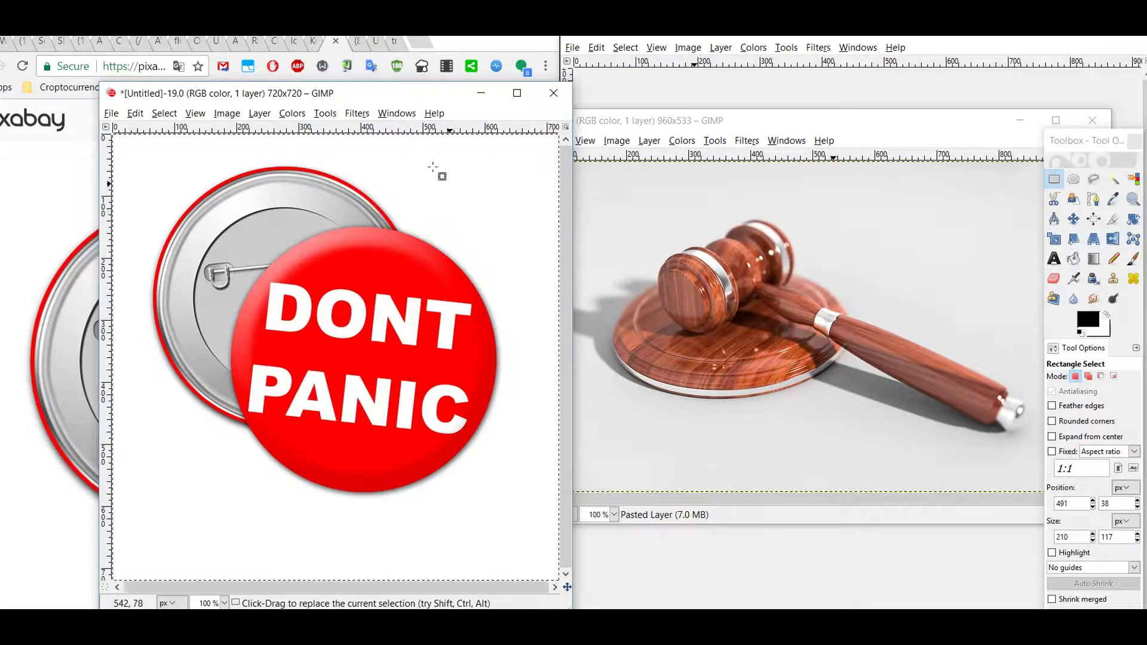
{"action": "left_click_drag", "start_coordinate": [393, 147], "coordinate": [539, 205]}
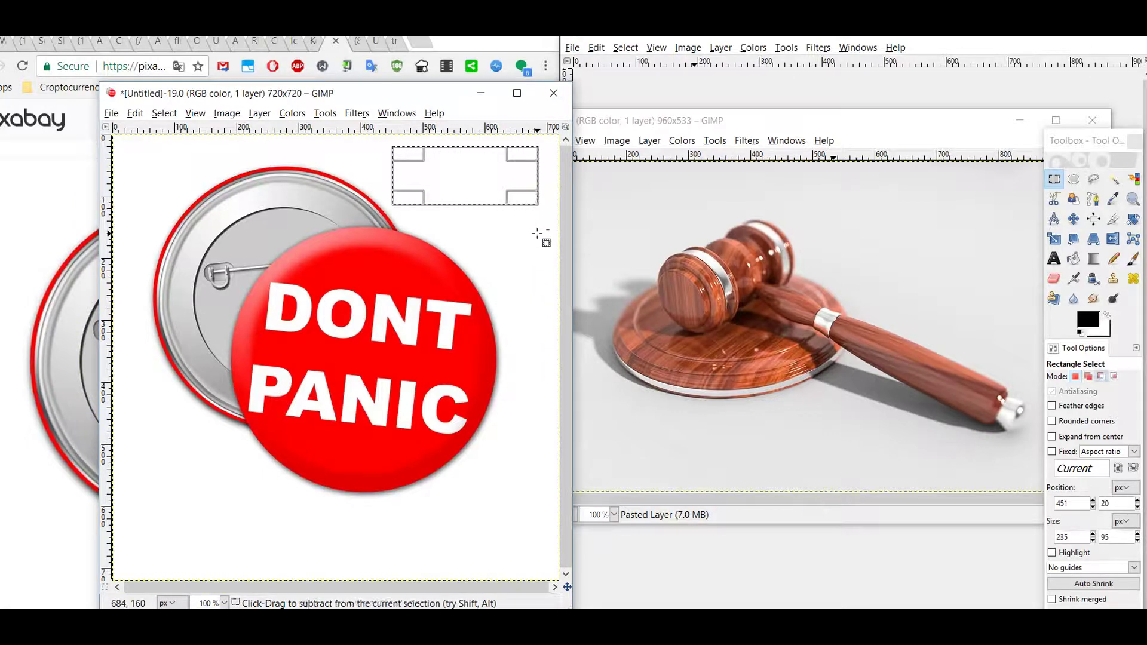
{"action": "key", "text": "ctrl+x"}
{"action": "left_click_drag", "start_coordinate": [439, 191], "coordinate": [489, 202]}
{"action": "key", "text": "ctrl+z"}
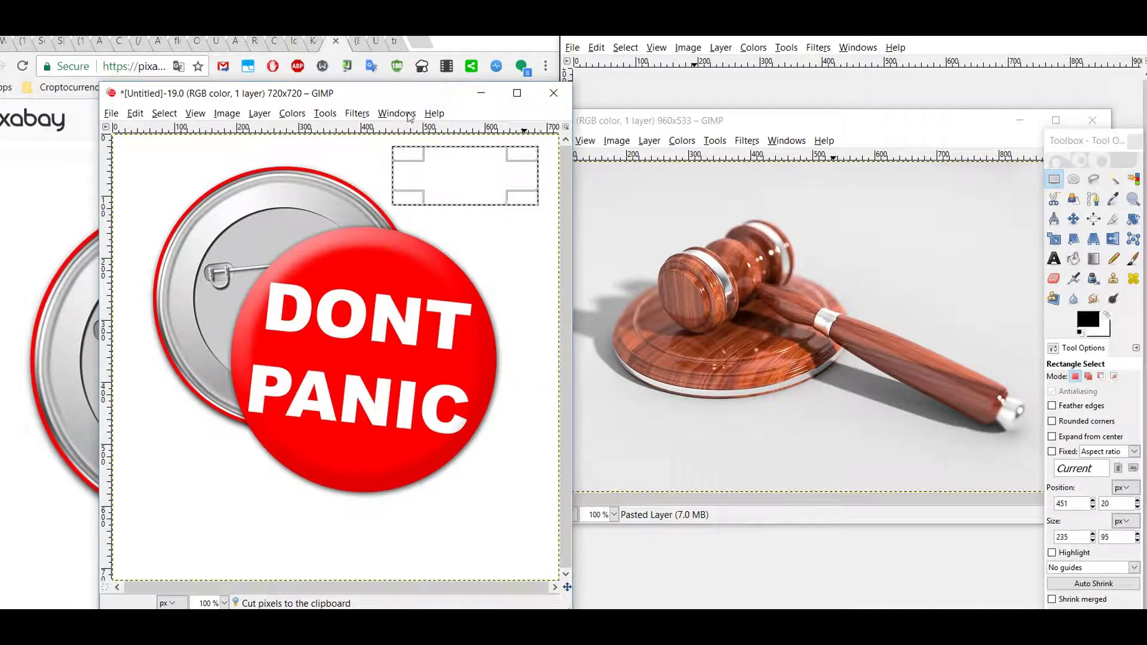
{"action": "left_click", "coordinate": [323, 115]}
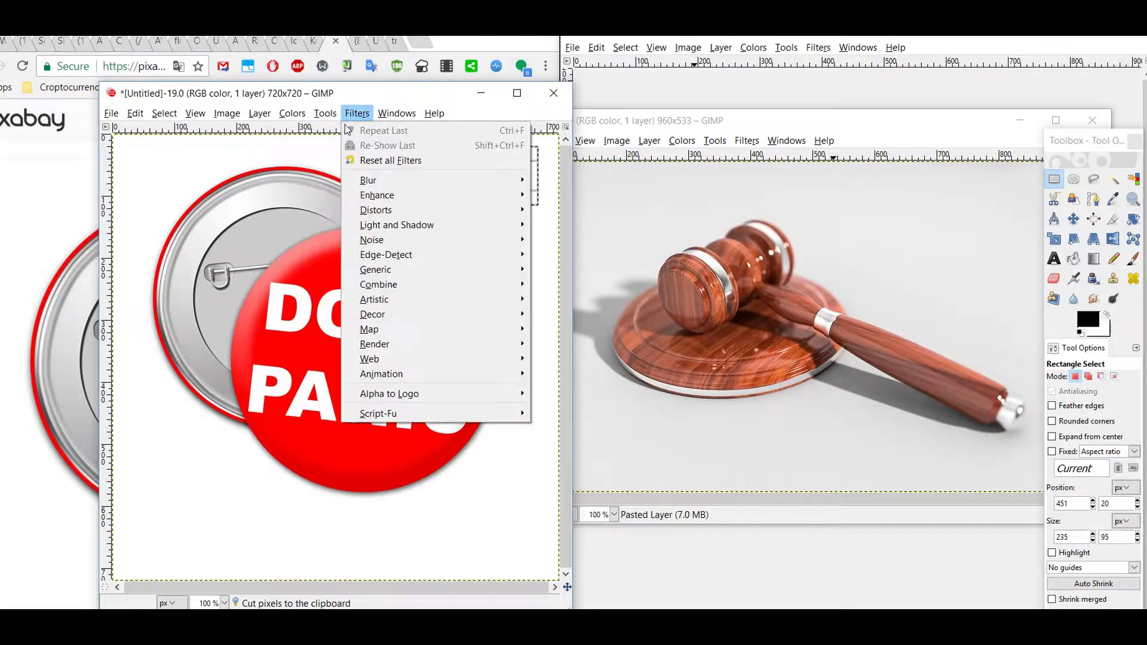
{"action": "mouse_move", "coordinate": [330, 133]}
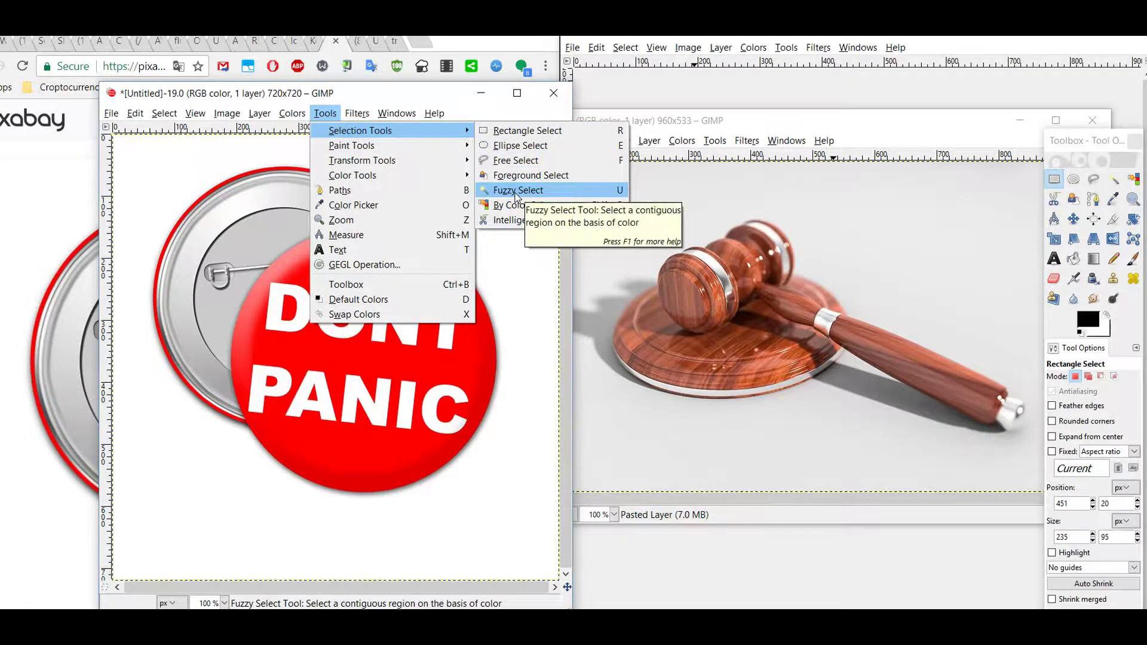
- Fuzzy-select the white background at threshold 127.5, test a cut, and undo it
{"action": "left_click", "coordinate": [514, 191]}
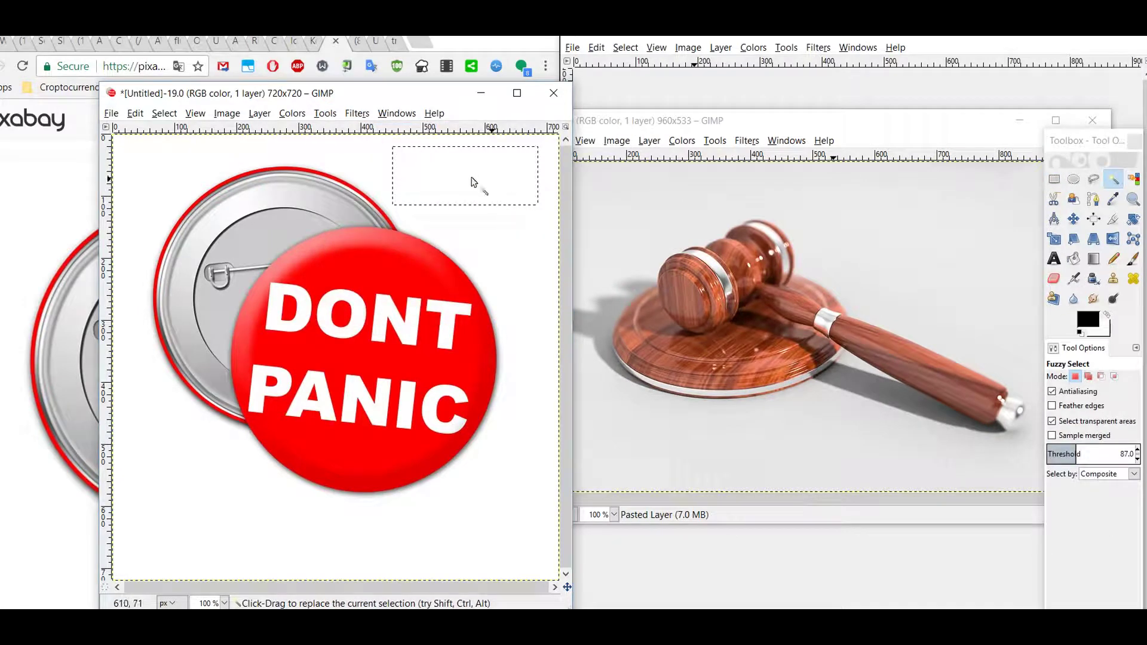
{"action": "left_click_drag", "start_coordinate": [1069, 141], "coordinate": [43, 83]}
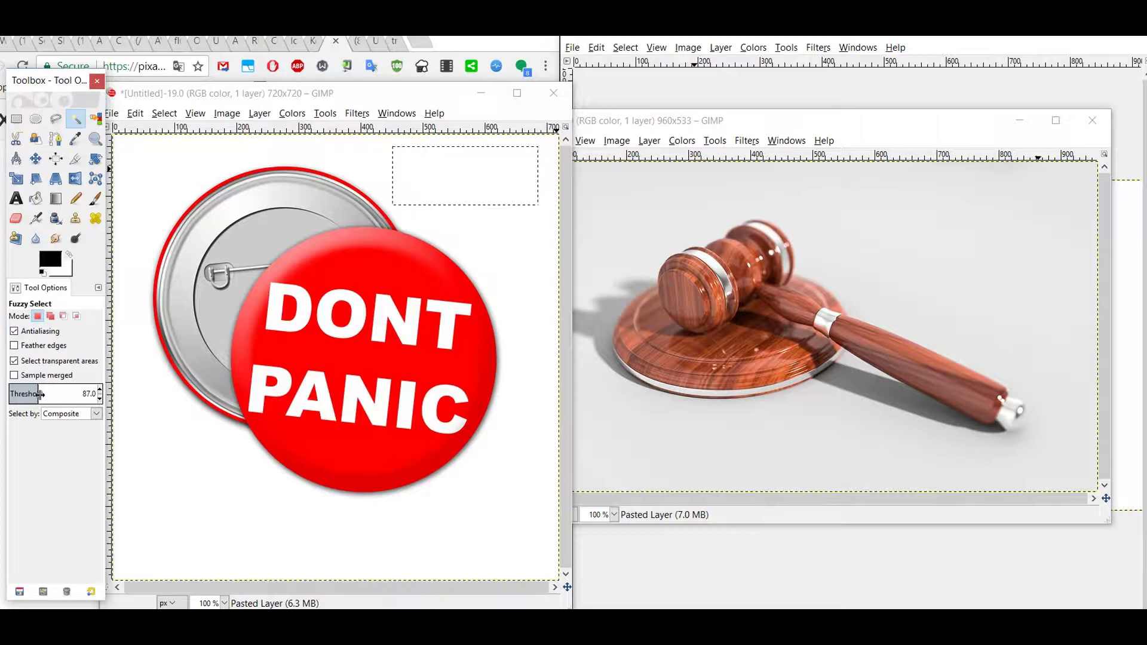
{"action": "left_click_drag", "start_coordinate": [40, 394], "coordinate": [78, 394]}
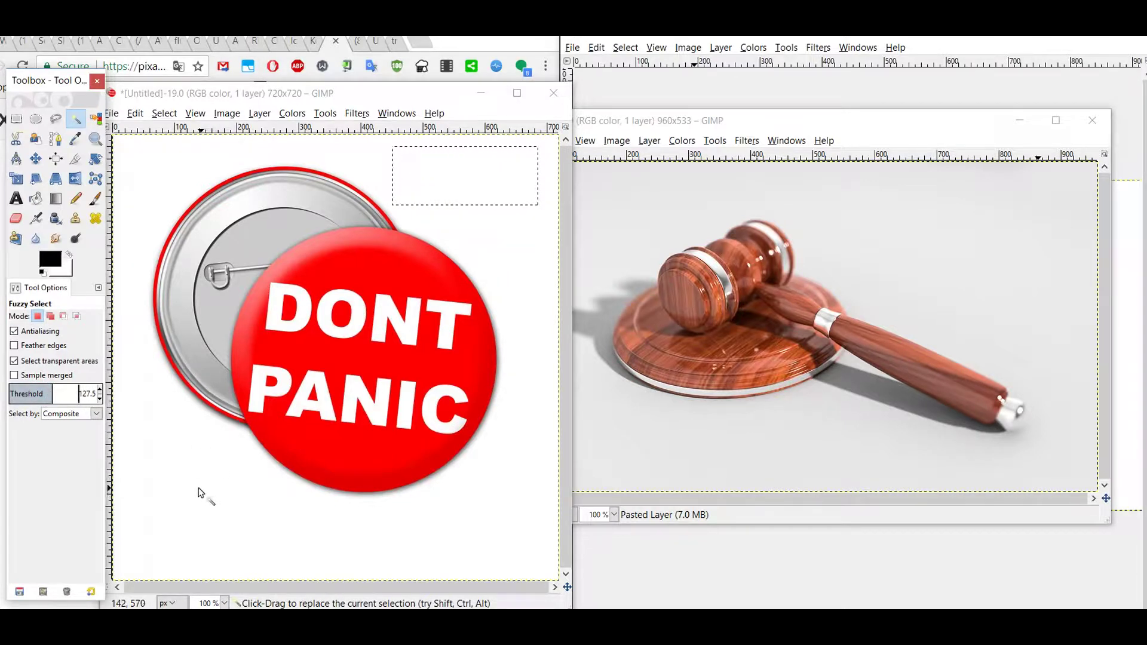
{"action": "left_click", "coordinate": [199, 492]}
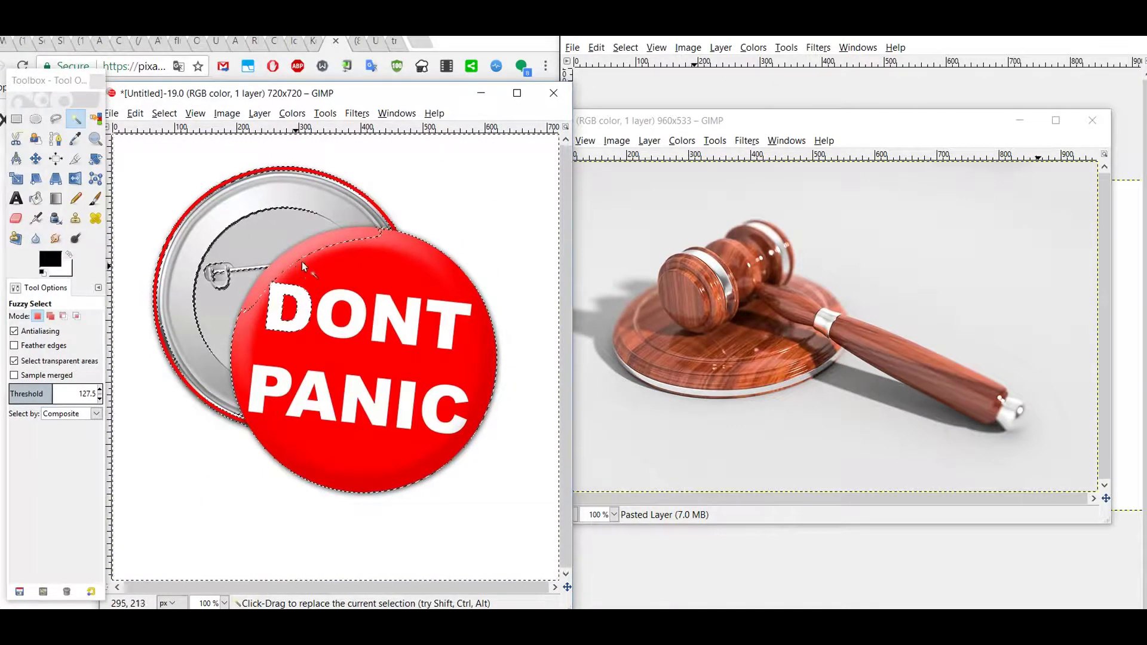
{"action": "key", "text": "ctrl"}
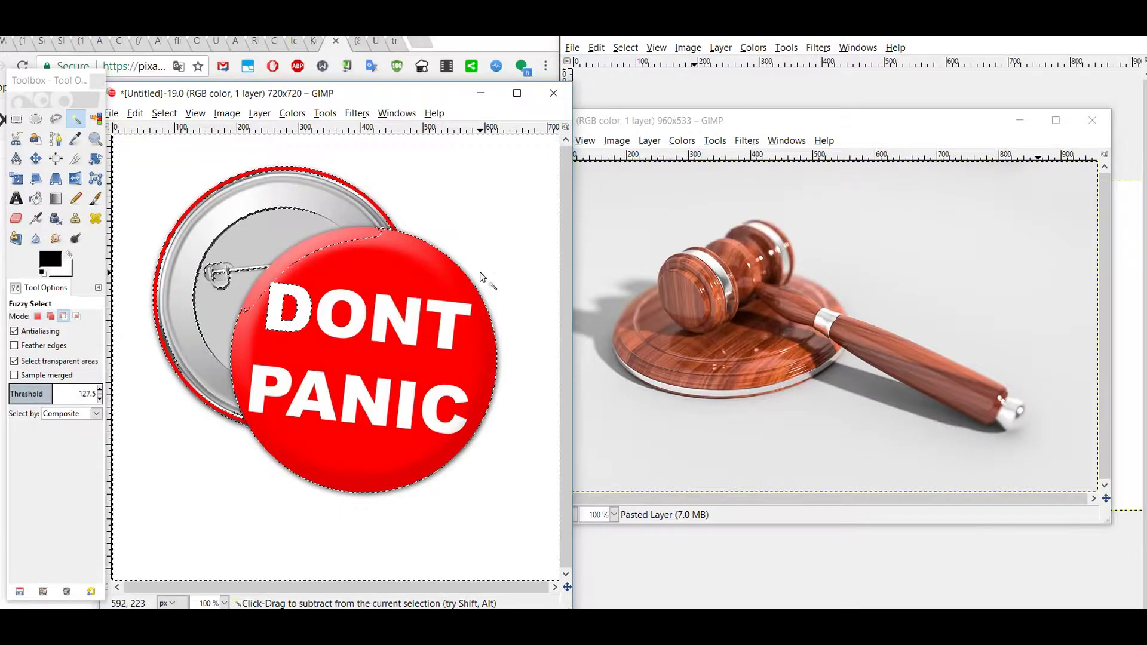
{"action": "key", "text": "ctrl+x"}
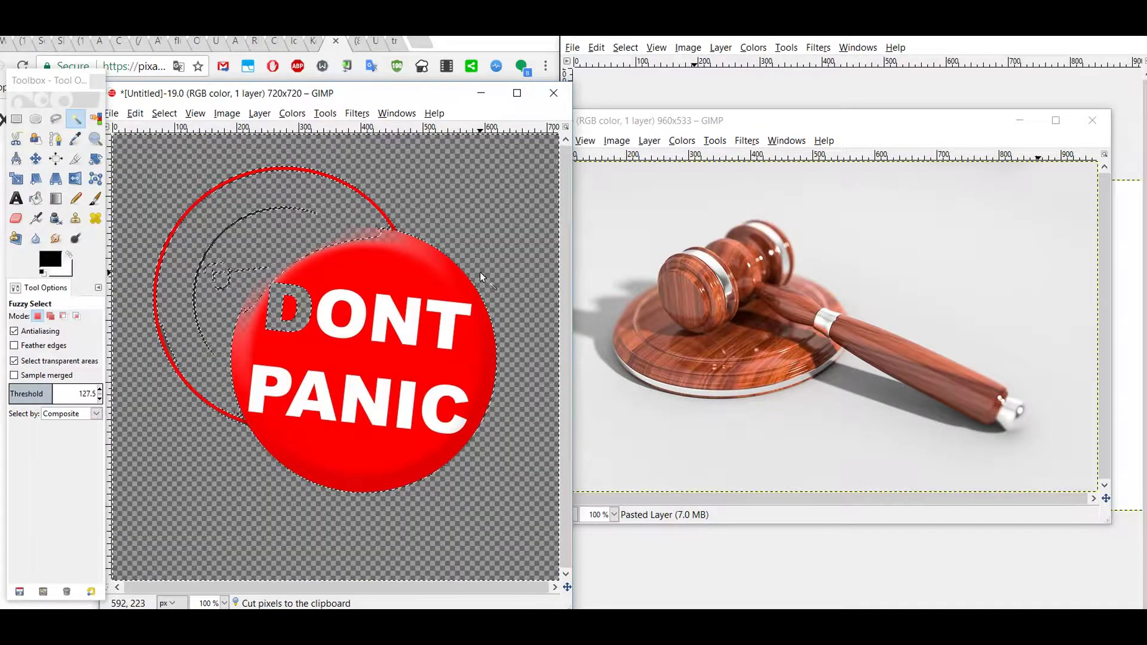
{"action": "key", "text": "ctrl+z"}
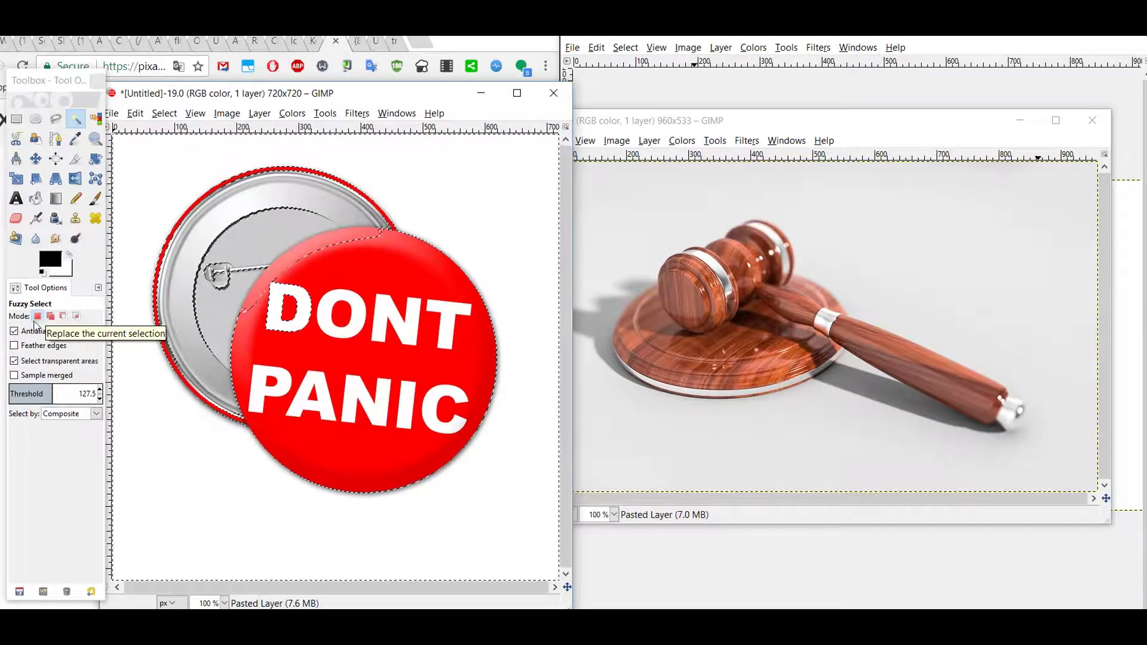
- Raise the threshold to 137.4, reselect the white background, and switch to Add mode
{"action": "left_click_drag", "start_coordinate": [53, 394], "coordinate": [72, 396]}
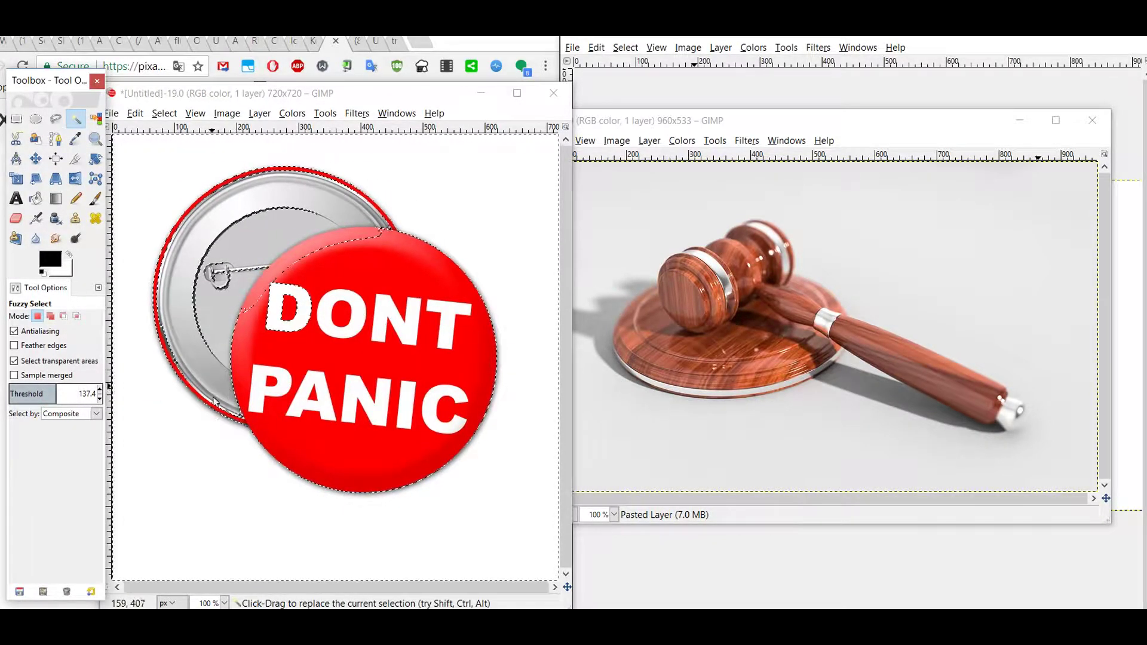
{"action": "left_click", "coordinate": [216, 462]}
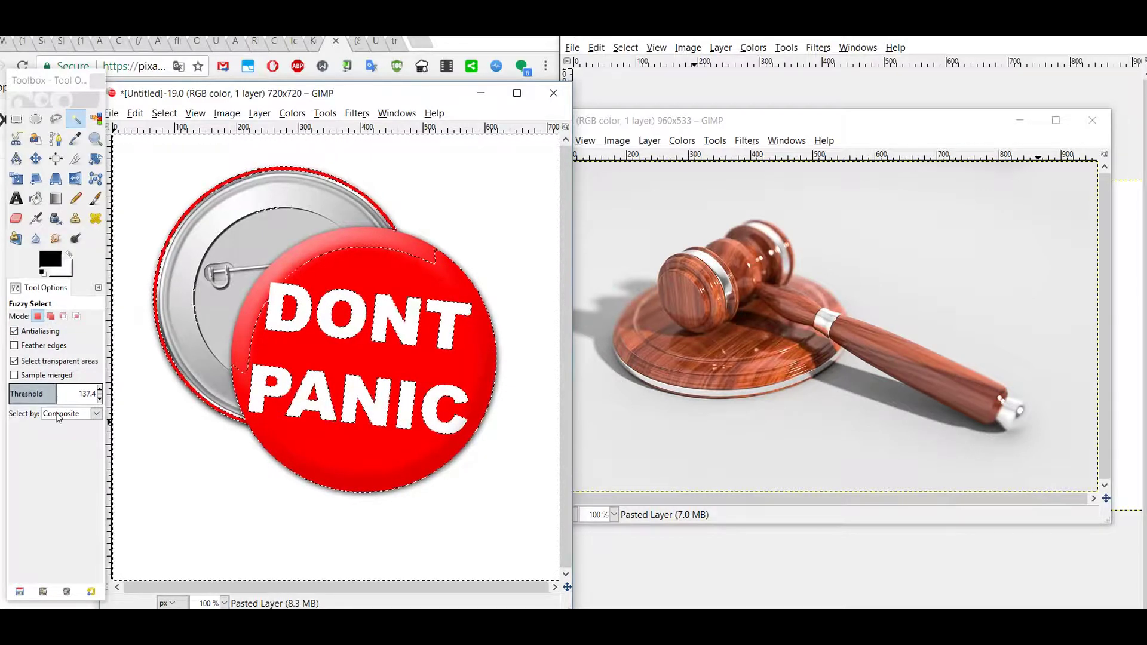
{"action": "left_click", "coordinate": [51, 316]}
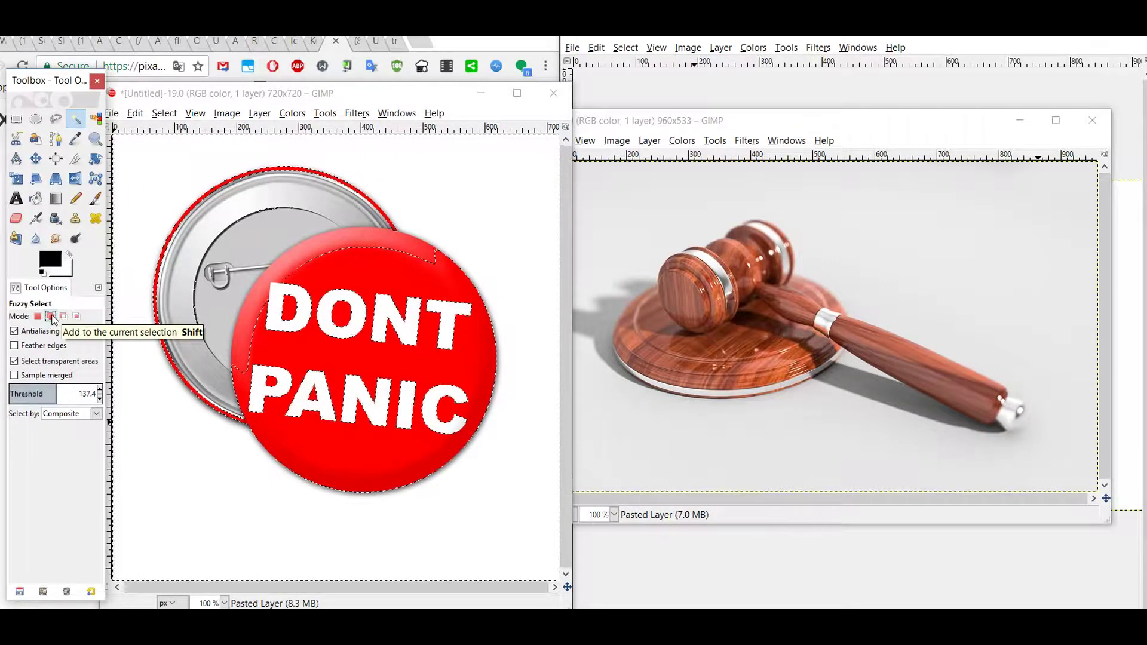
{"action": "left_click", "coordinate": [51, 316]}
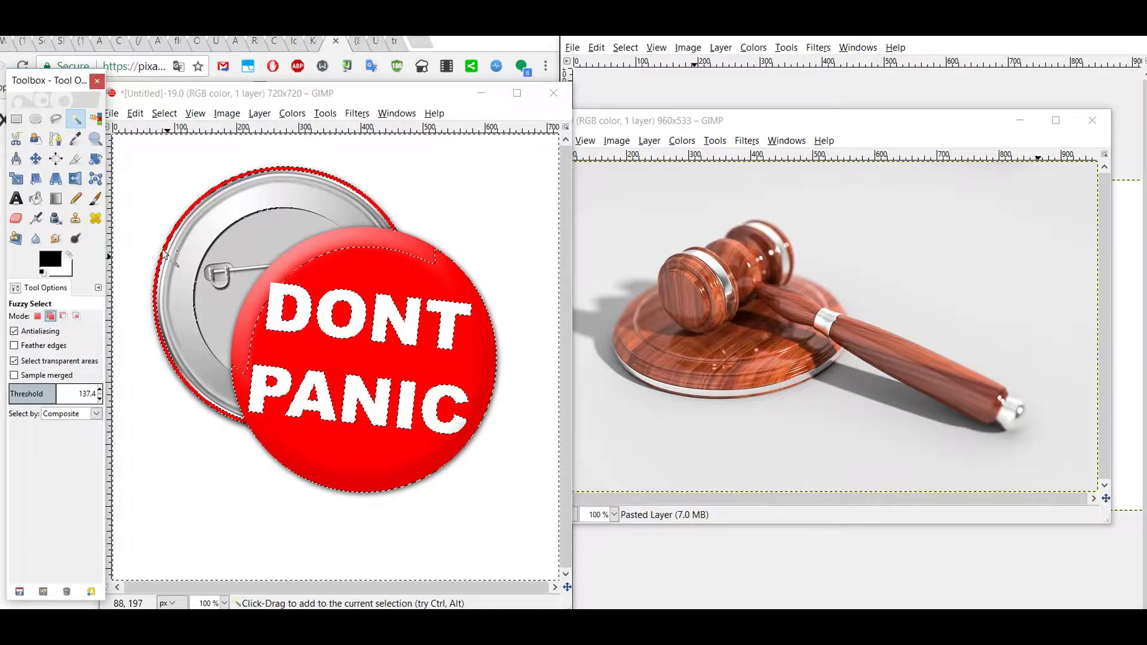
{"action": "left_click", "coordinate": [149, 230]}
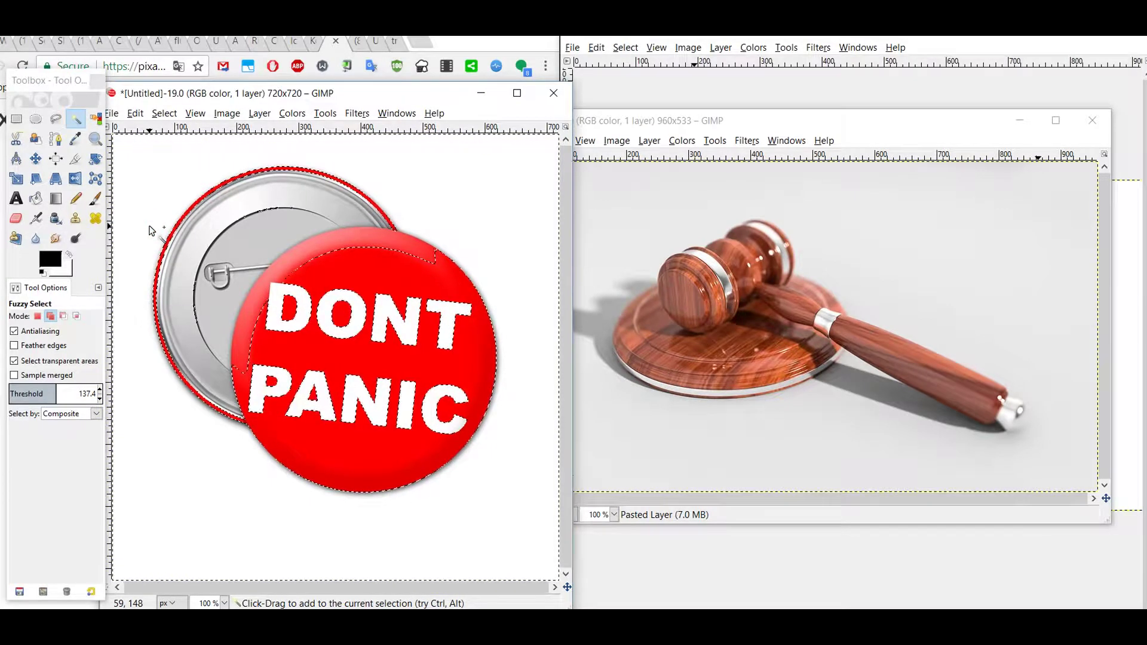
{"action": "key", "text": "ctrl+x"}
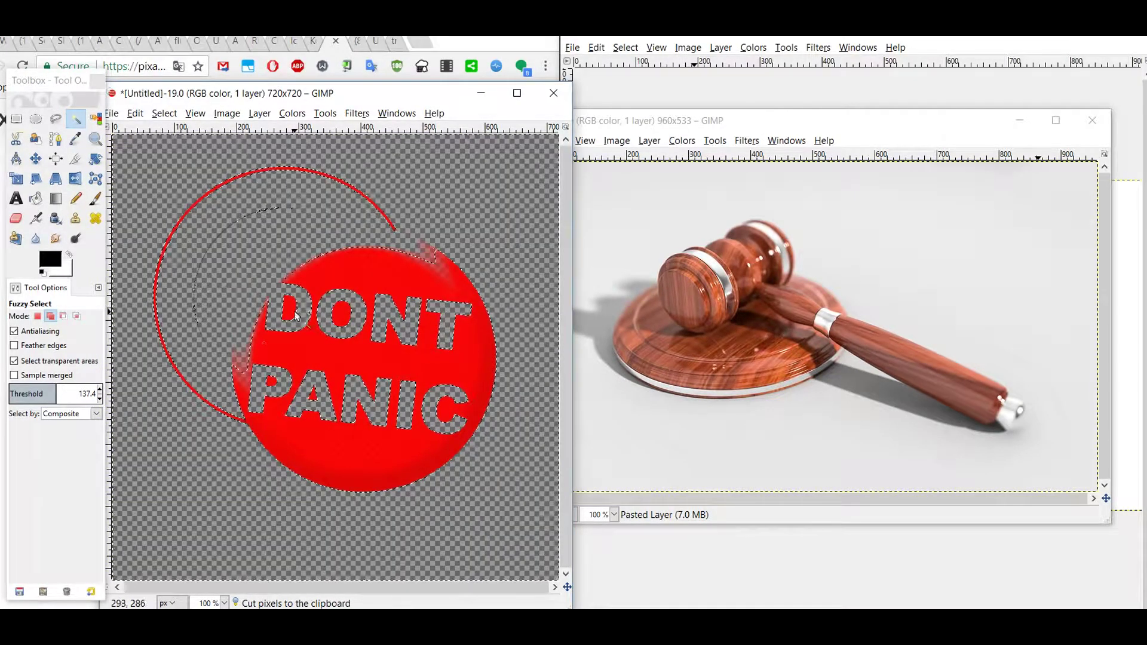
{"action": "left_click", "coordinate": [330, 361]}
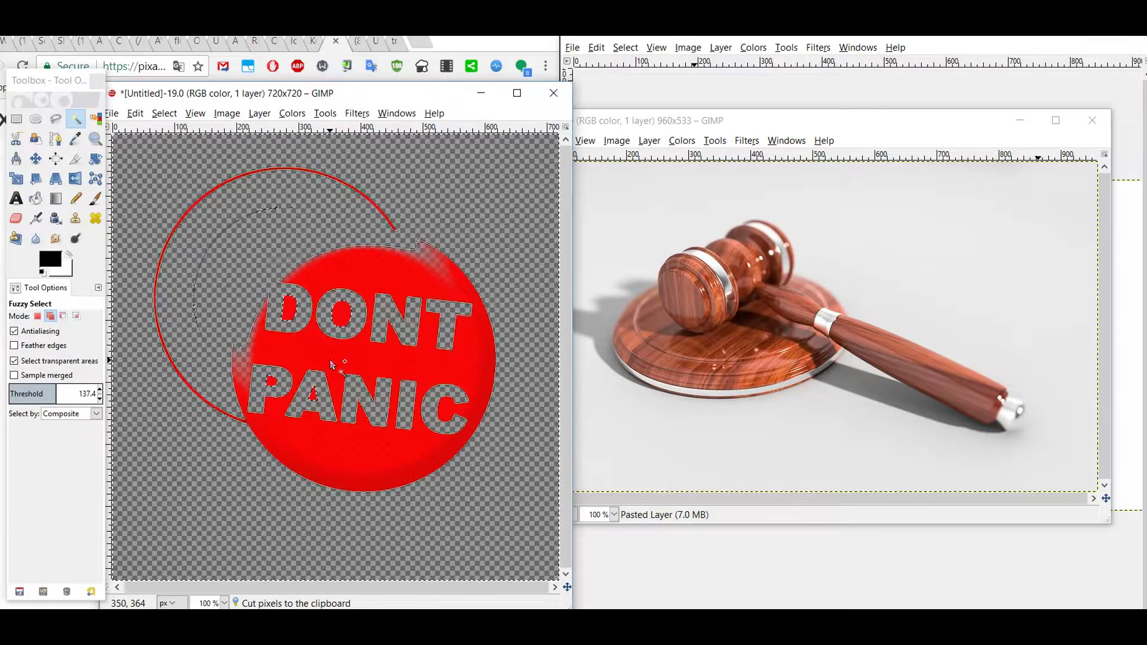
{"action": "key", "text": "shift"}
{"action": "key", "text": "Delete"}
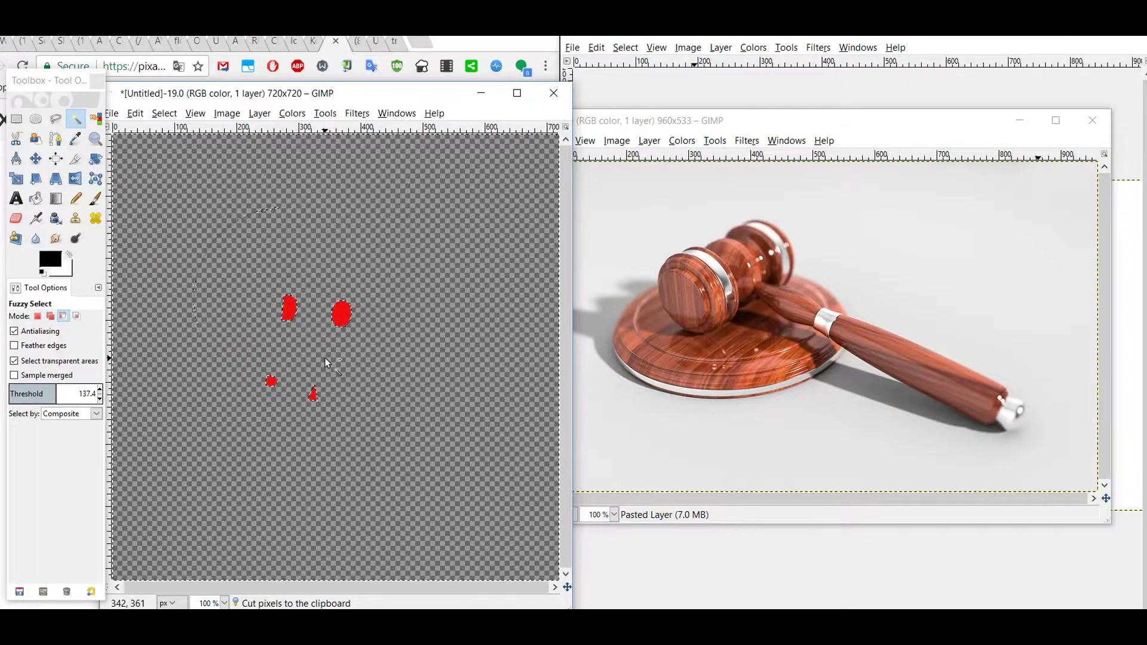
{"action": "key", "text": "ctrl+z"}
{"action": "key", "text": "ctrl+z"}
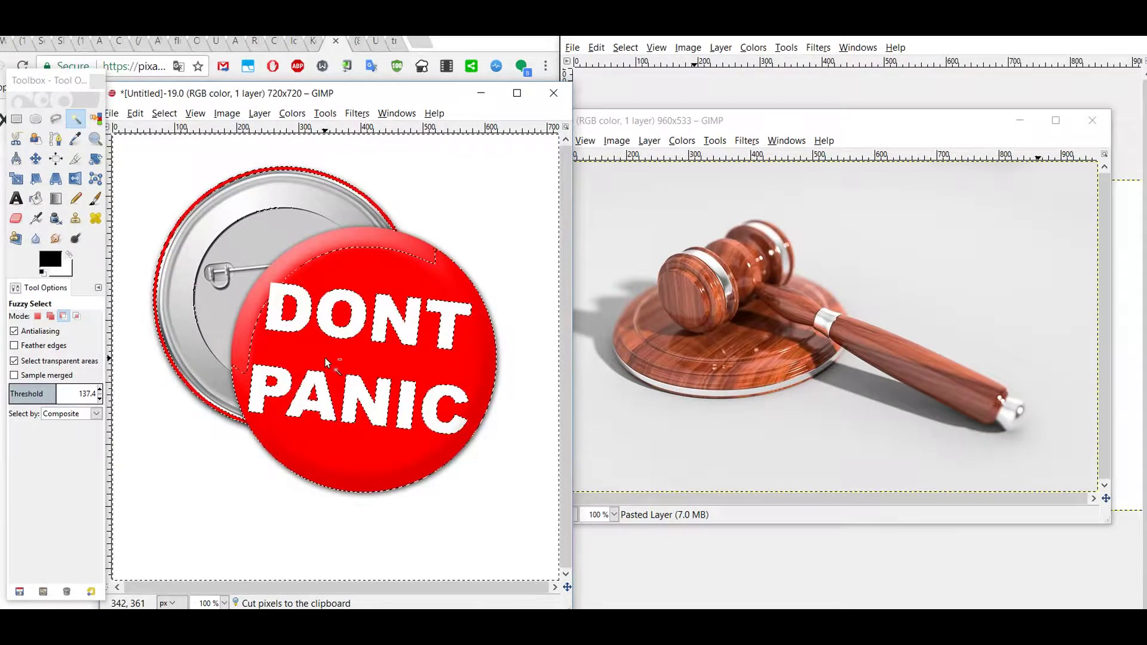
- Add the silver pin to the selection and lower the fuzzy select threshold to 9.4
{"action": "left_click", "coordinate": [203, 359], "text": "shift"}
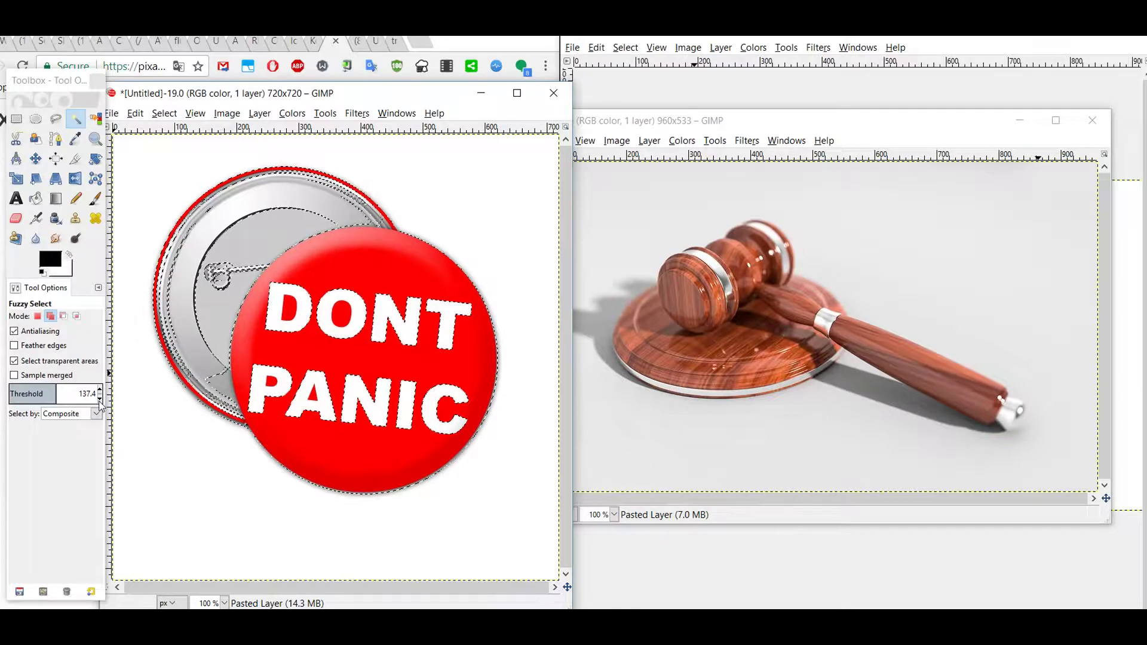
{"action": "left_click", "coordinate": [100, 400]}
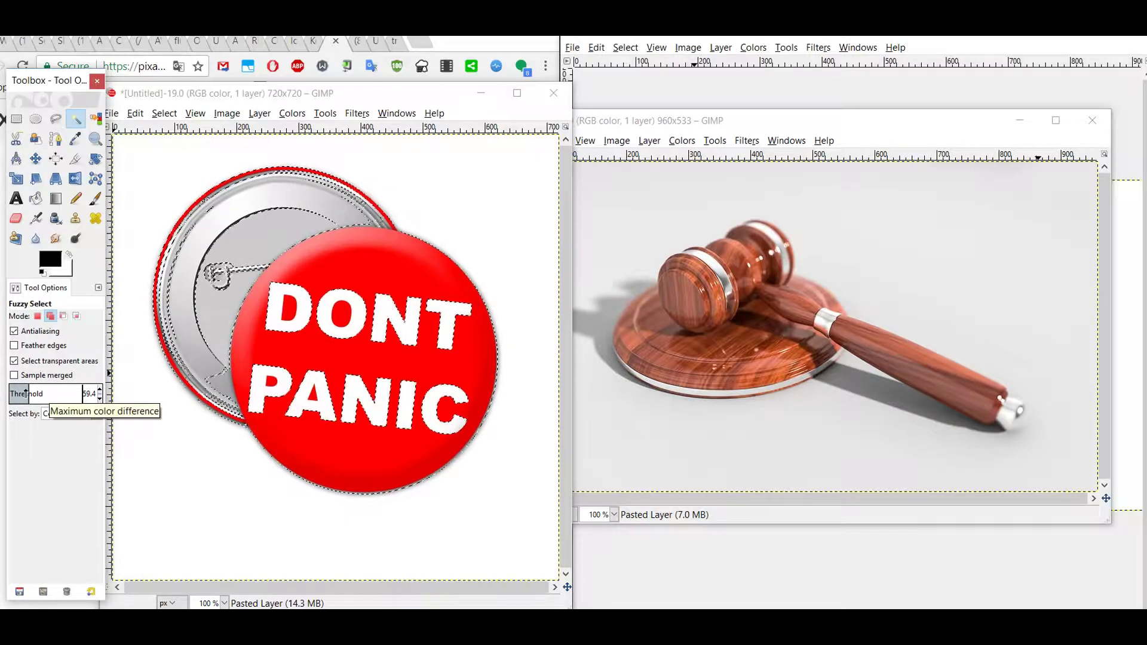
{"action": "left_click", "coordinate": [100, 399]}
{"action": "left_click", "coordinate": [100, 399]}
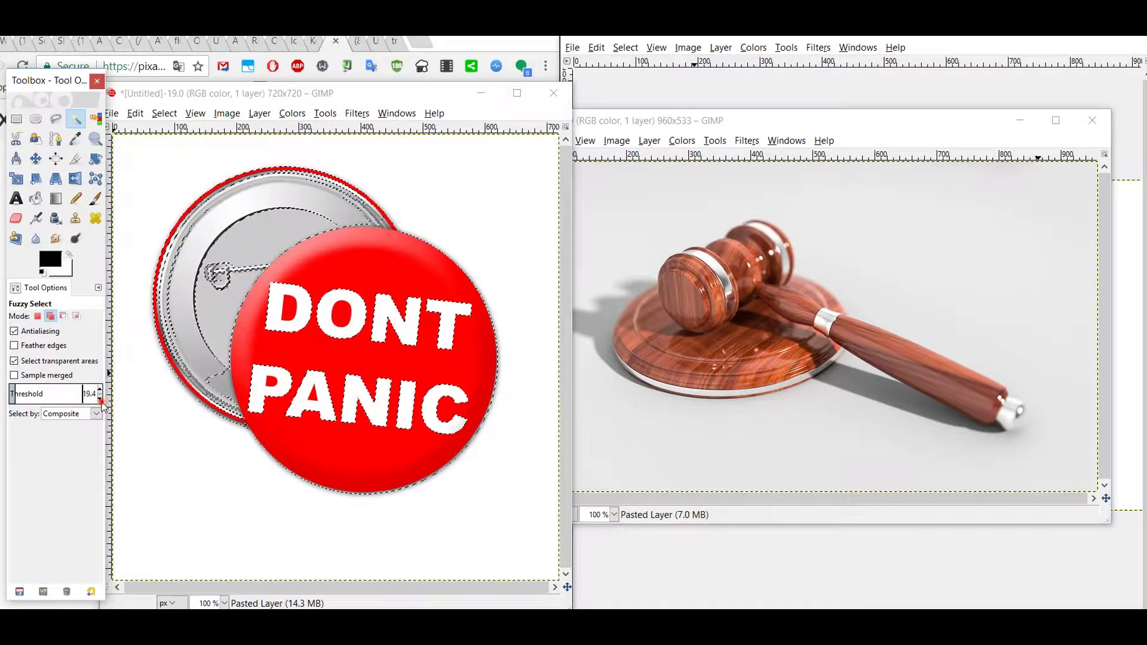
{"action": "left_click", "coordinate": [99, 399]}
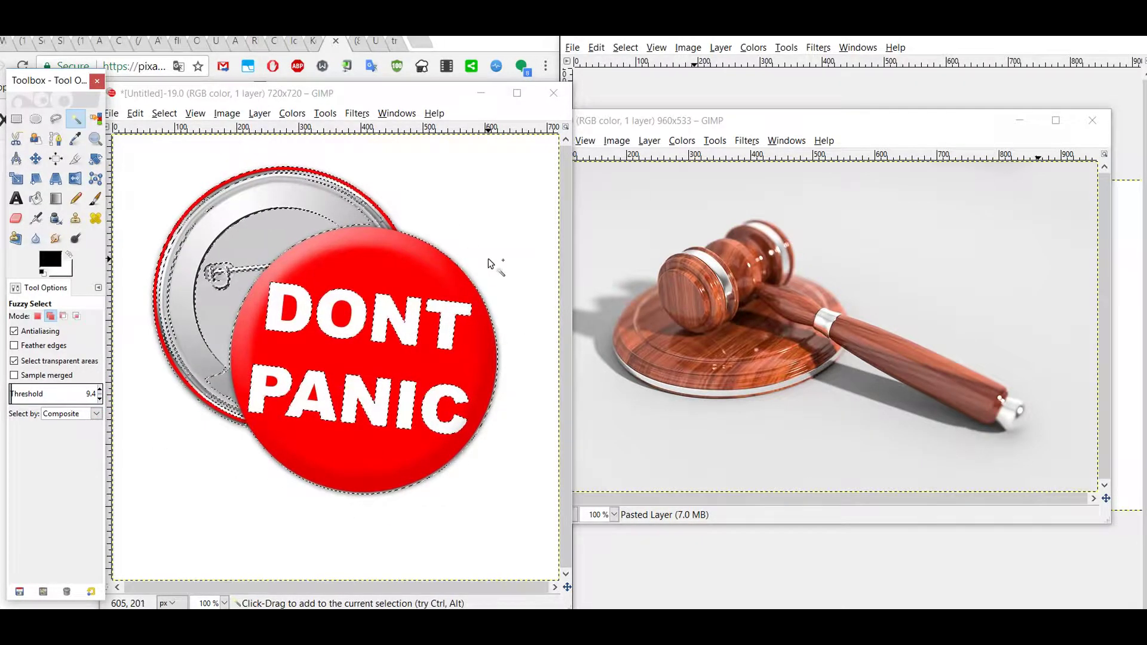
- In Replace mode, select only the white background around both badges
{"action": "left_click", "coordinate": [210, 484]}
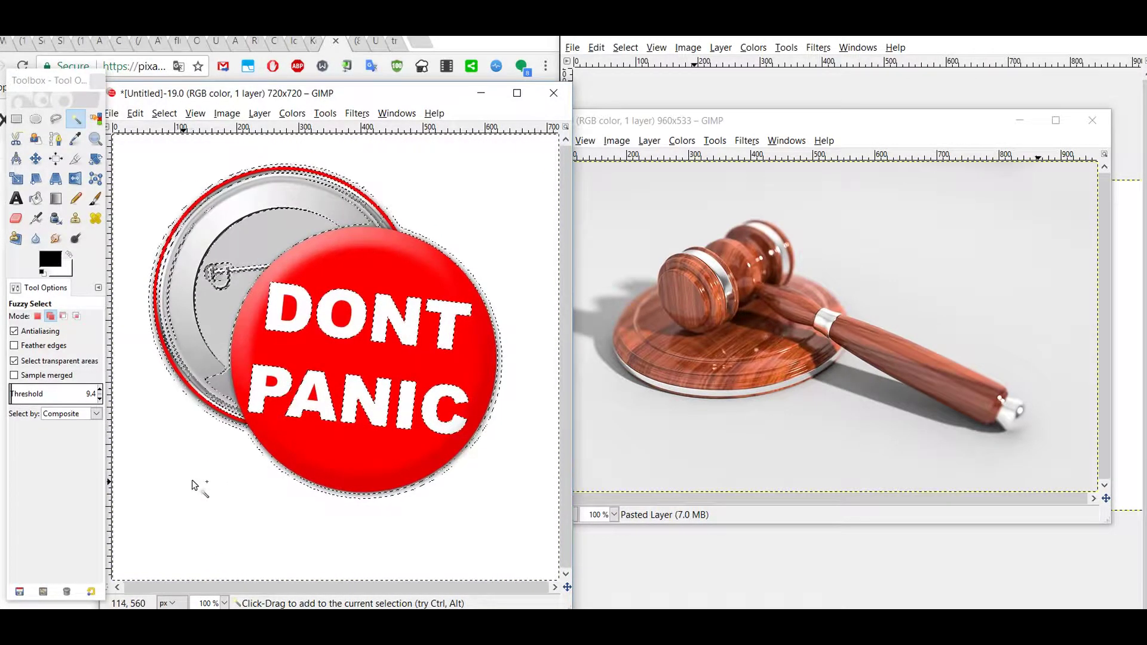
{"action": "left_click", "coordinate": [196, 470]}
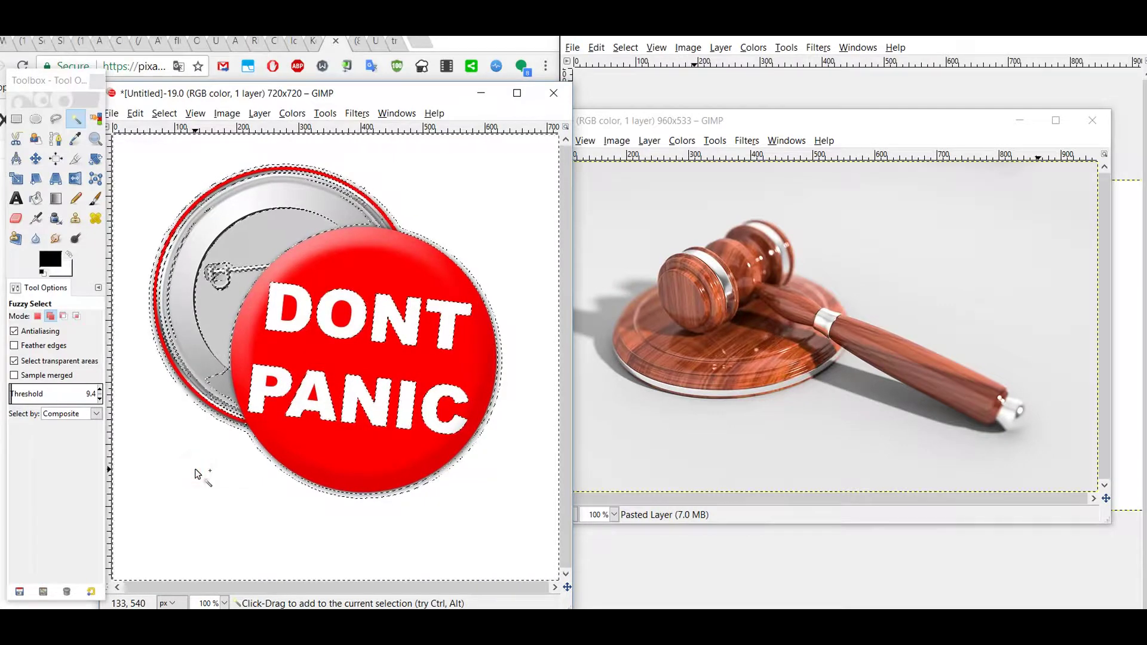
{"action": "left_click", "coordinate": [37, 316]}
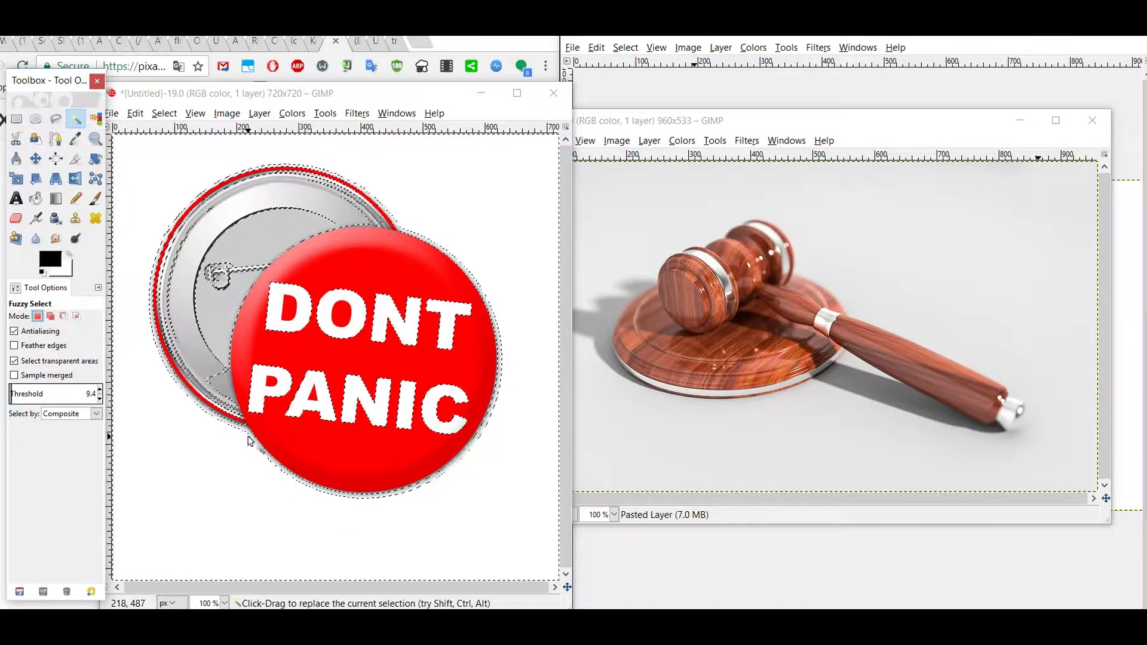
{"action": "left_click", "coordinate": [218, 471]}
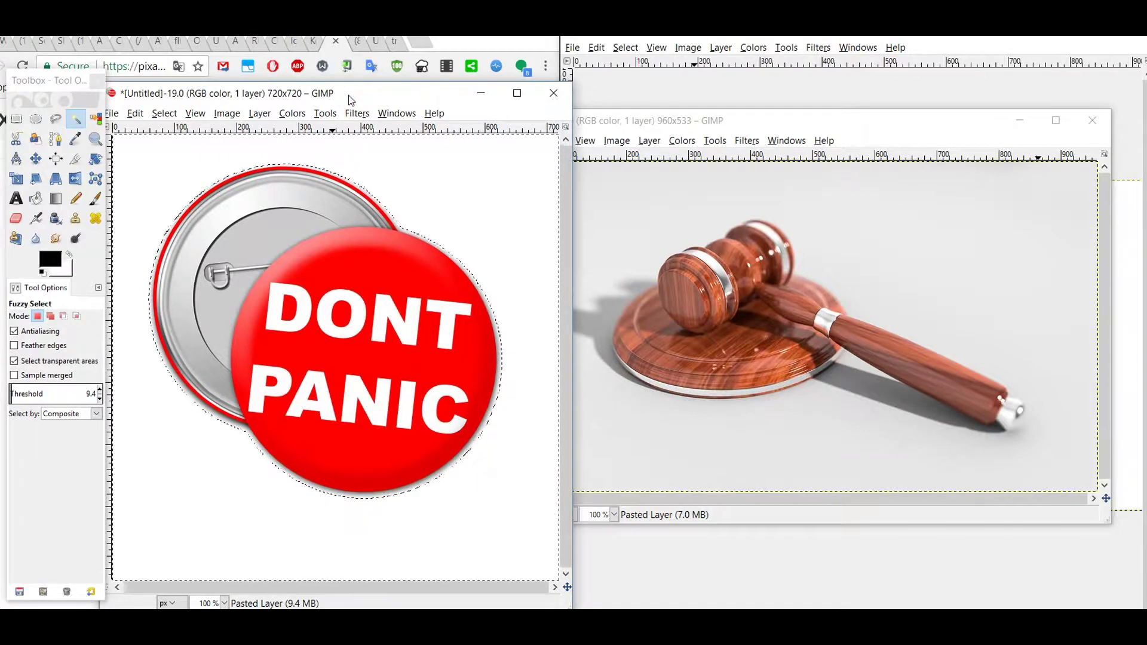
- Cut the white background, paste the cut-out badges onto the gavel photo, then undo the move
{"action": "key", "text": "ctrl+x"}
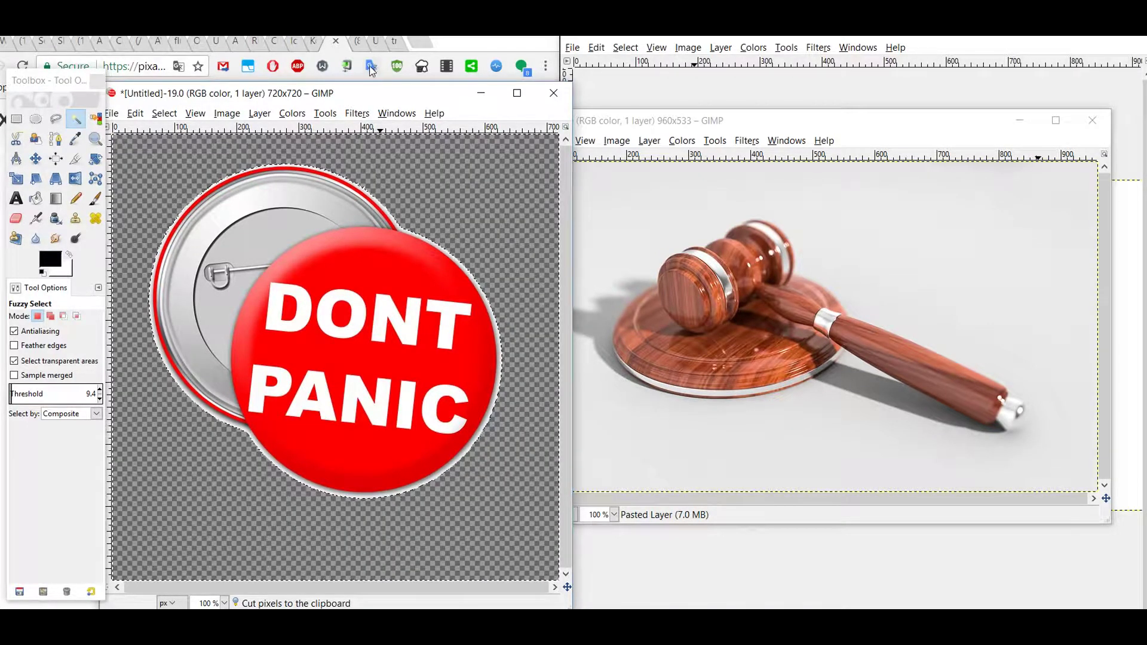
{"action": "key", "text": "ctrl+c"}
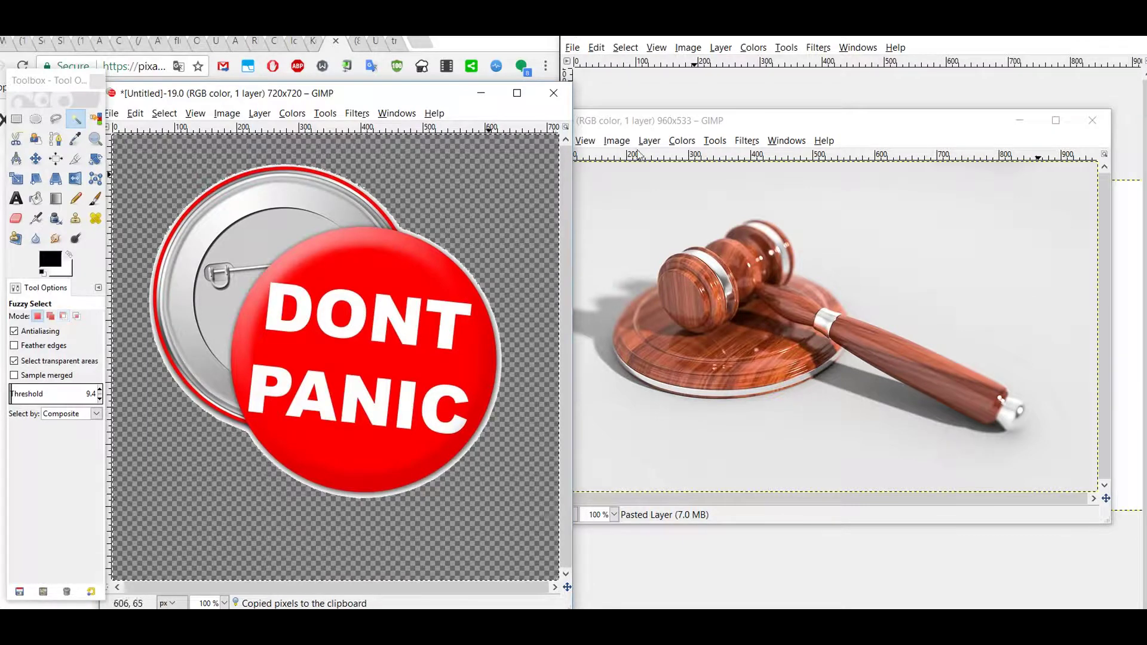
{"action": "left_click", "coordinate": [804, 122]}
{"action": "key", "text": "ctrl+v"}
{"action": "left_click_drag", "start_coordinate": [768, 274], "coordinate": [811, 317]}
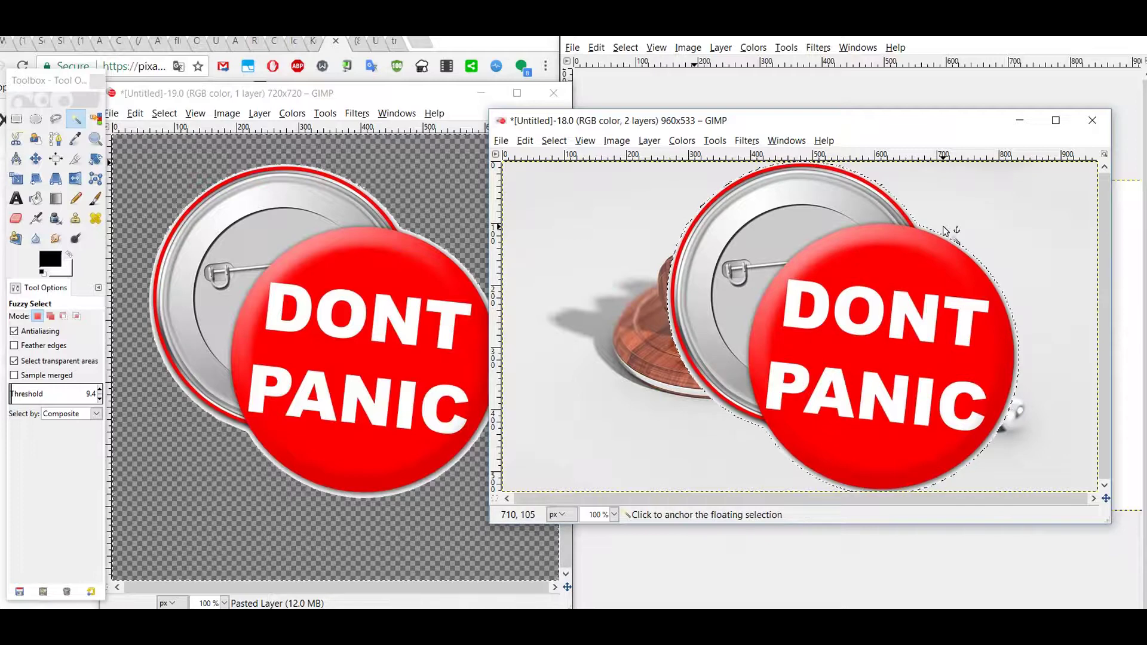
{"action": "key", "text": "ctrl+z"}
{"action": "key", "text": "ctrl+z"}
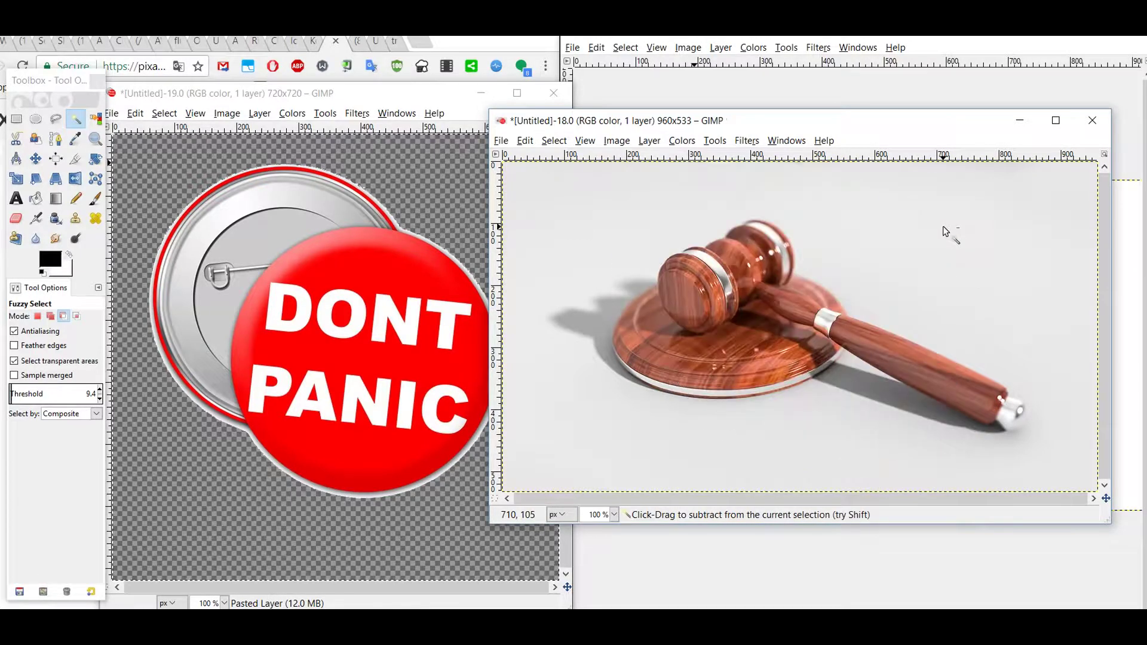
- Restore the white background in the badge image
{"action": "left_click", "coordinate": [352, 96]}
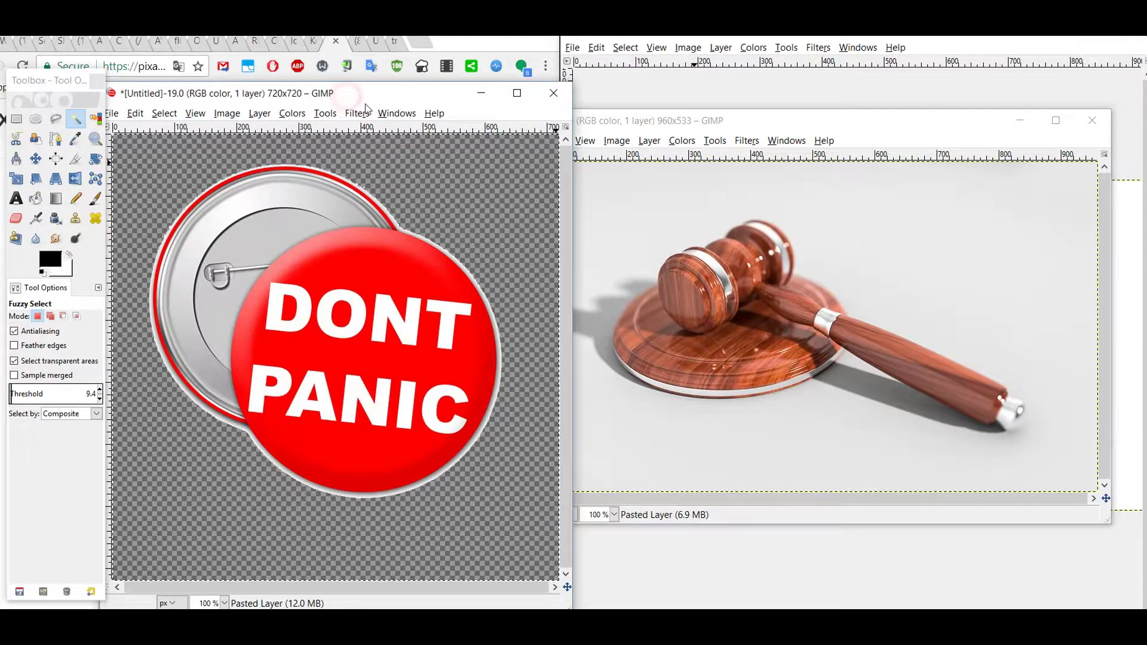
{"action": "mouse_move", "coordinate": [85, 401]}
{"action": "left_mouse_down"}
{"action": "mouse_move", "coordinate": [101, 394]}
{"action": "mouse_move", "coordinate": [74, 400]}
{"action": "left_mouse_up"}
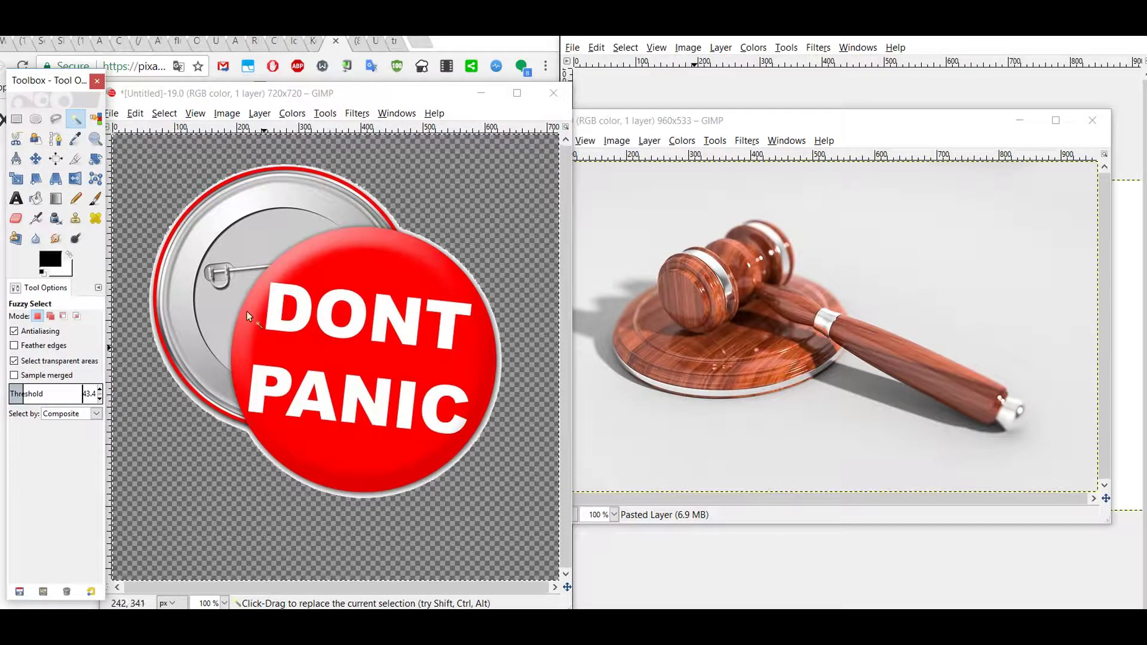
{"action": "left_click", "coordinate": [349, 99]}
{"action": "key", "text": "ctrl"}
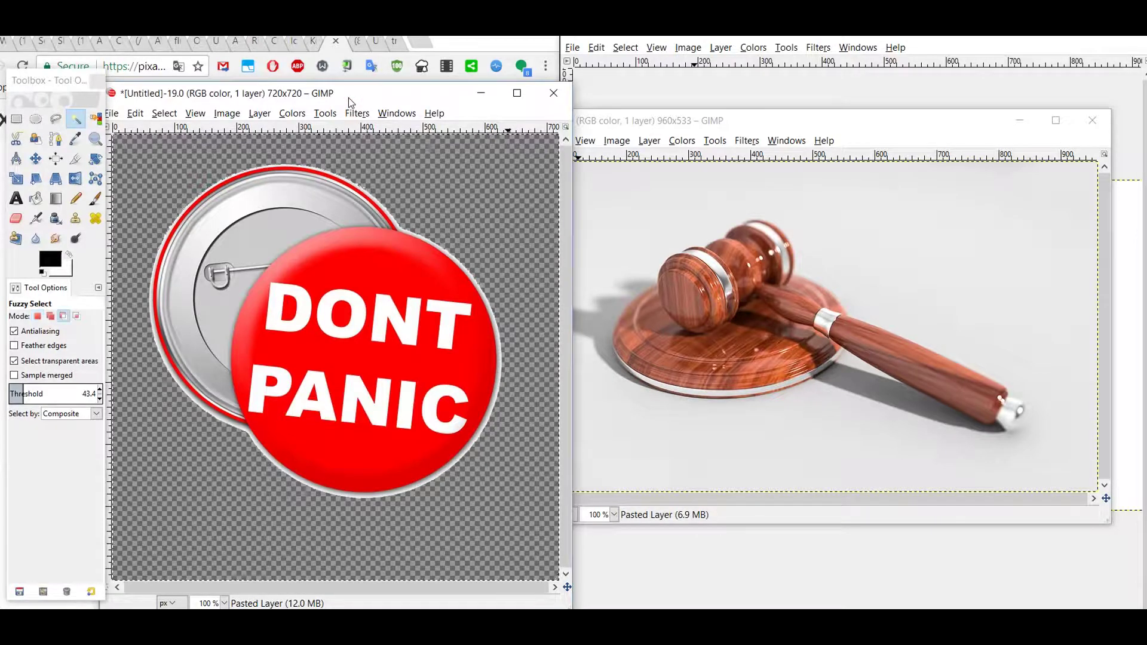
{"action": "key", "text": "ctrl+period"}
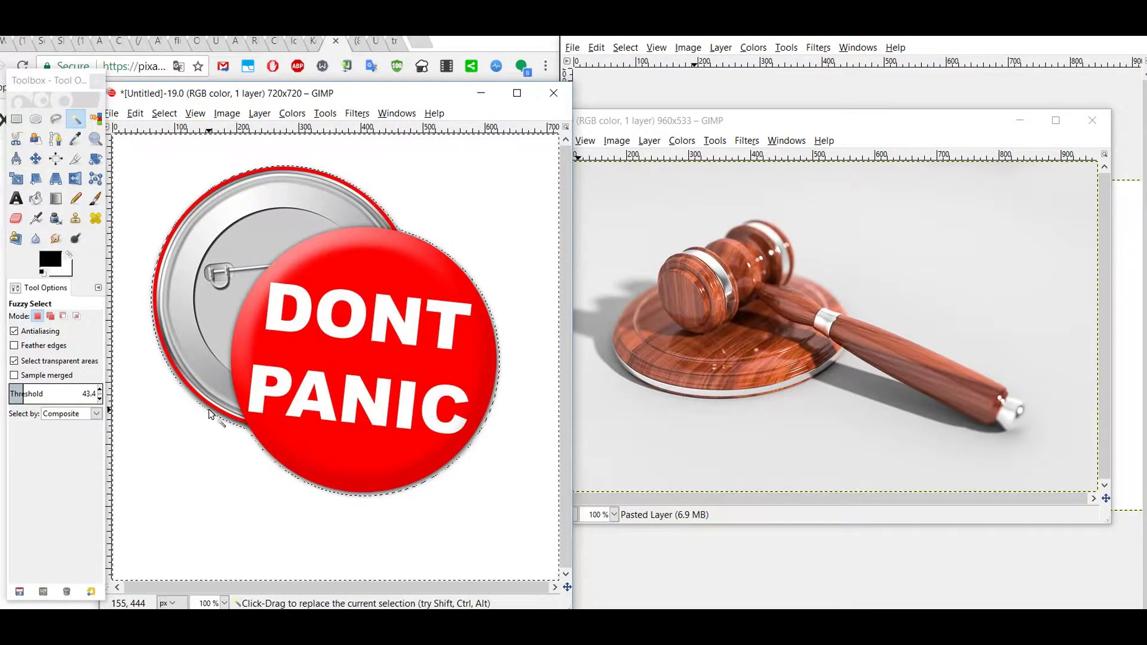
- Raise the fuzzy select threshold repeatedly, reselecting the white background each time
{"action": "left_click", "coordinate": [100, 389]}
{"action": "left_click", "coordinate": [176, 435]}
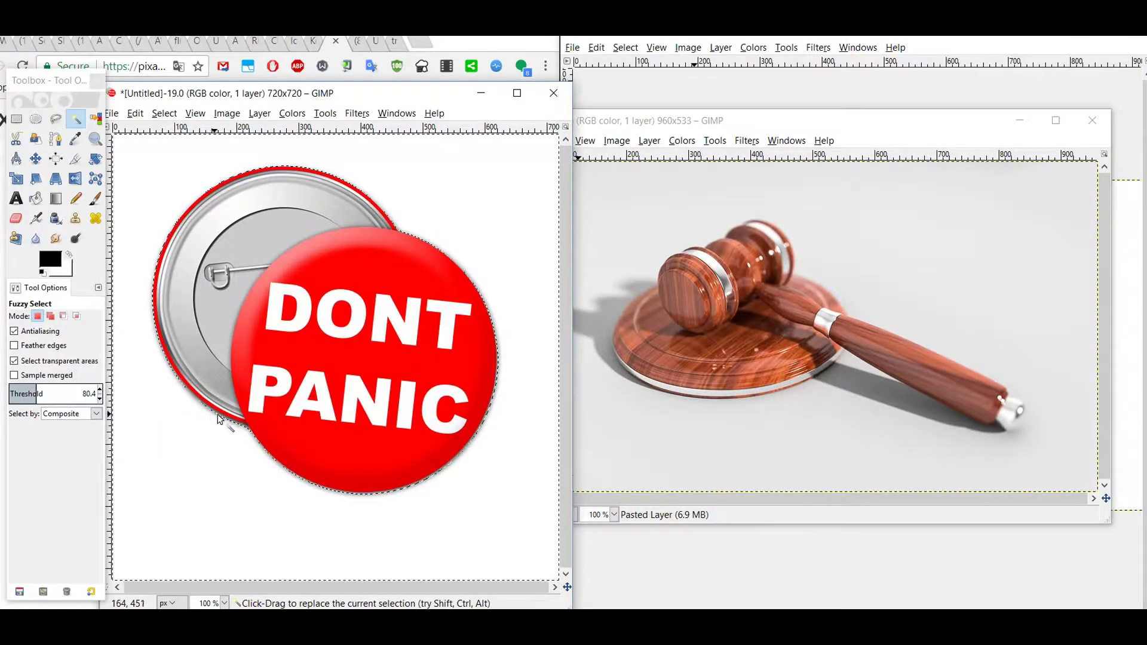
{"action": "left_click", "coordinate": [99, 389]}
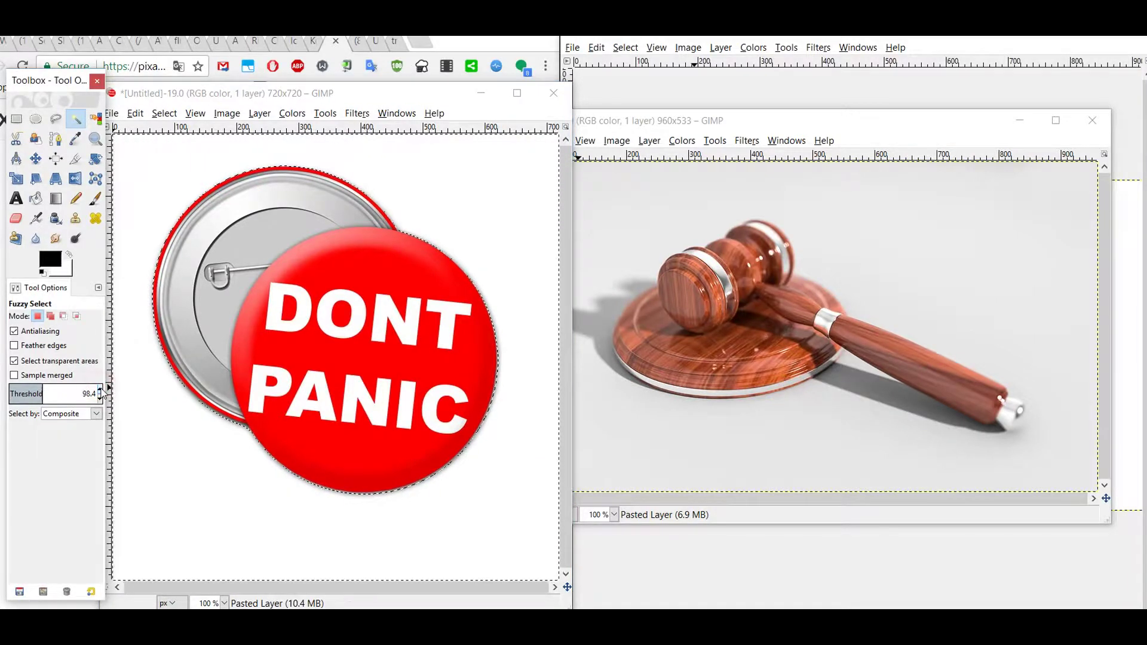
{"action": "left_click", "coordinate": [218, 439]}
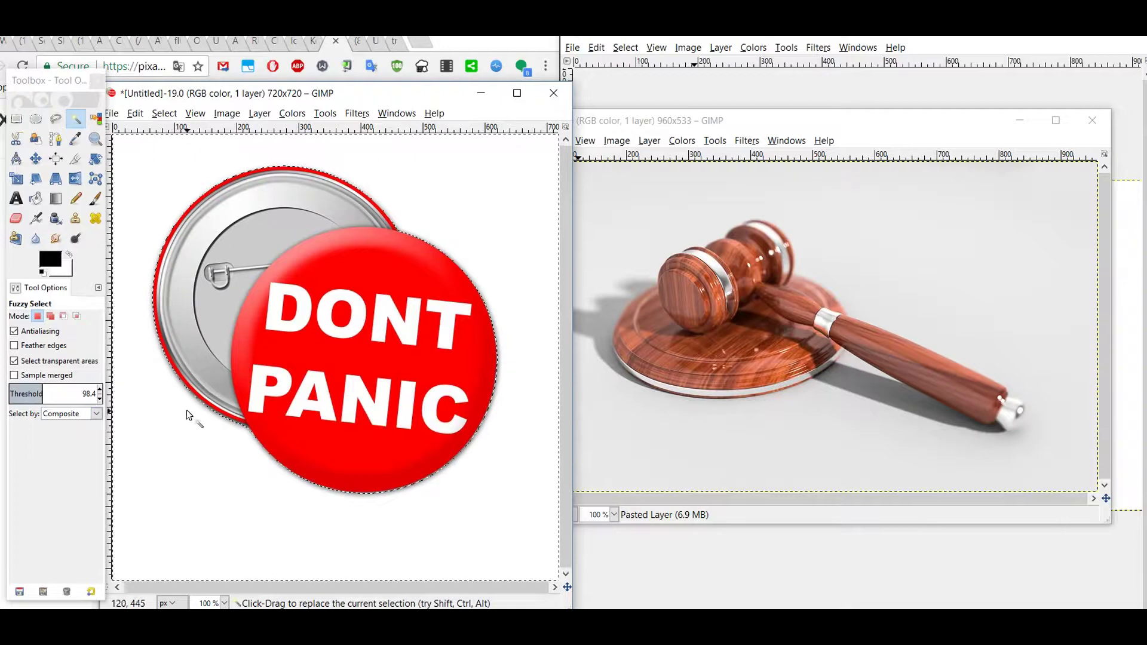
{"action": "left_click", "coordinate": [100, 389]}
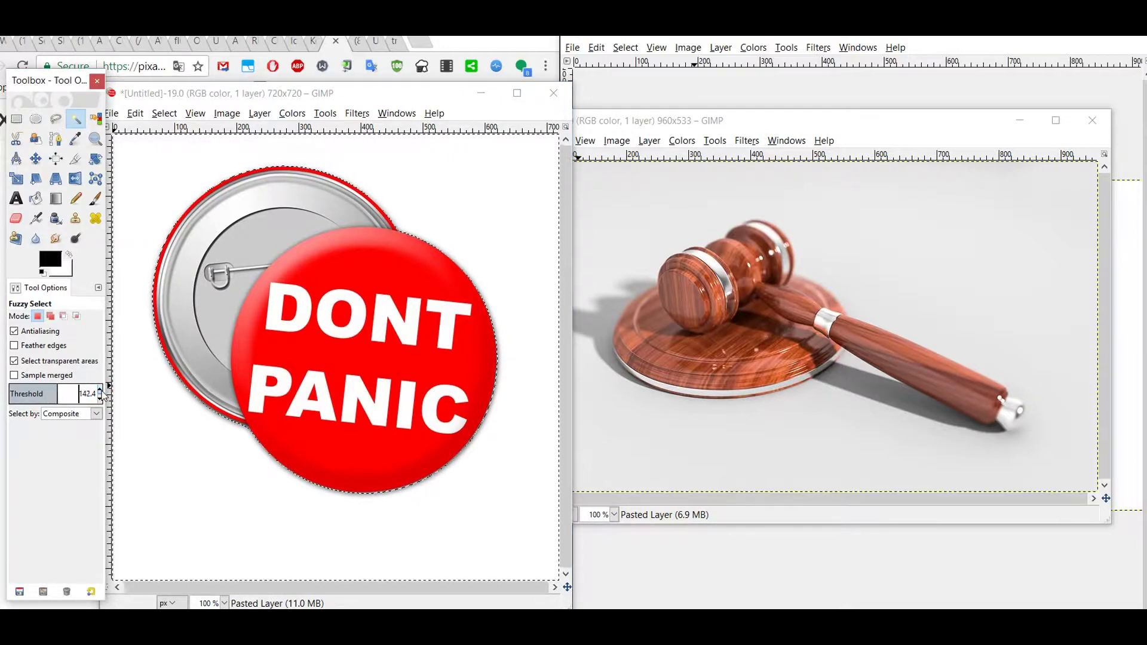
{"action": "left_click", "coordinate": [235, 492]}
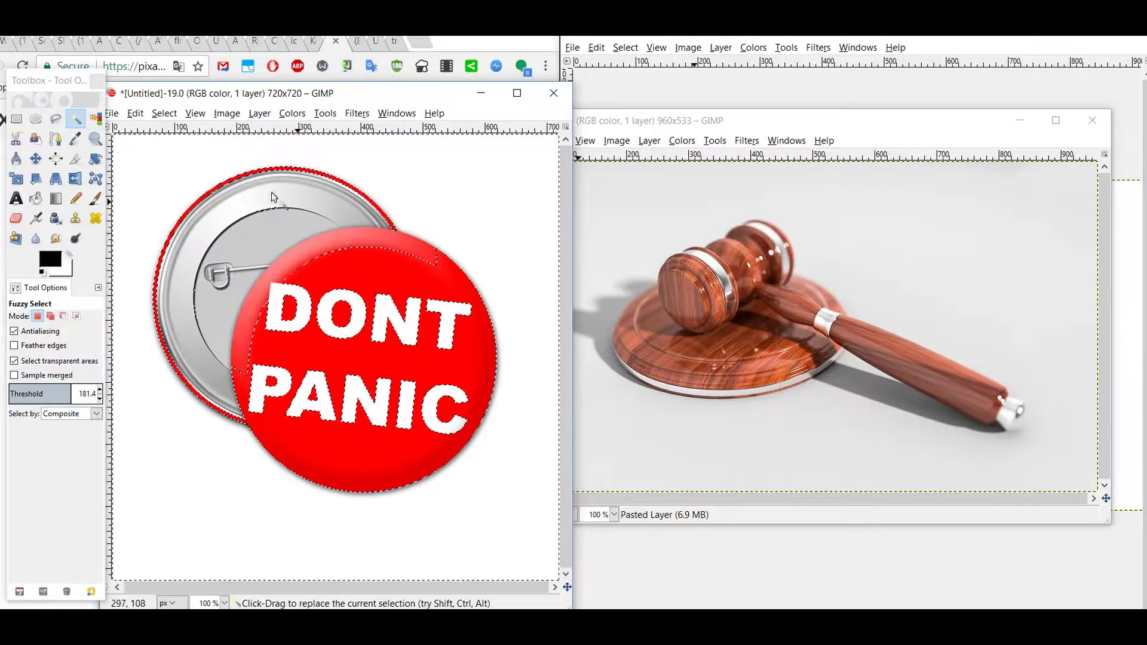
- Fine-tune the threshold to 93.4 and reselect the white background up to the badges' edge
{"action": "left_click", "coordinate": [100, 404]}
{"action": "left_click", "coordinate": [99, 404]}
{"action": "left_click", "coordinate": [99, 401]}
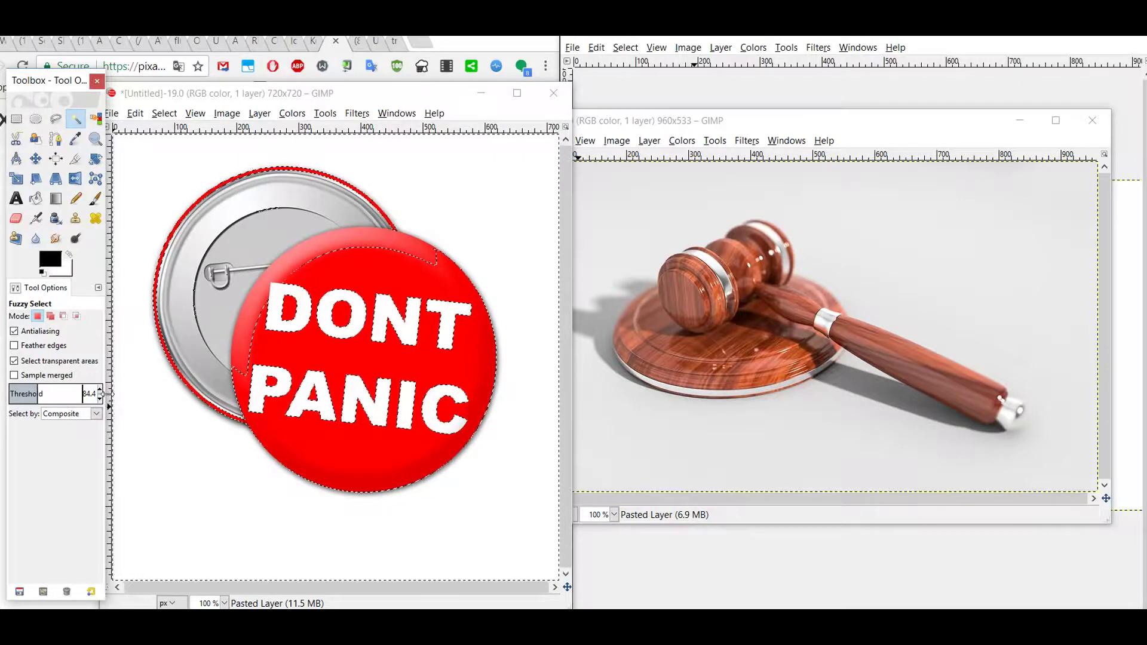
{"action": "left_click", "coordinate": [100, 389]}
{"action": "left_click", "coordinate": [206, 452]}
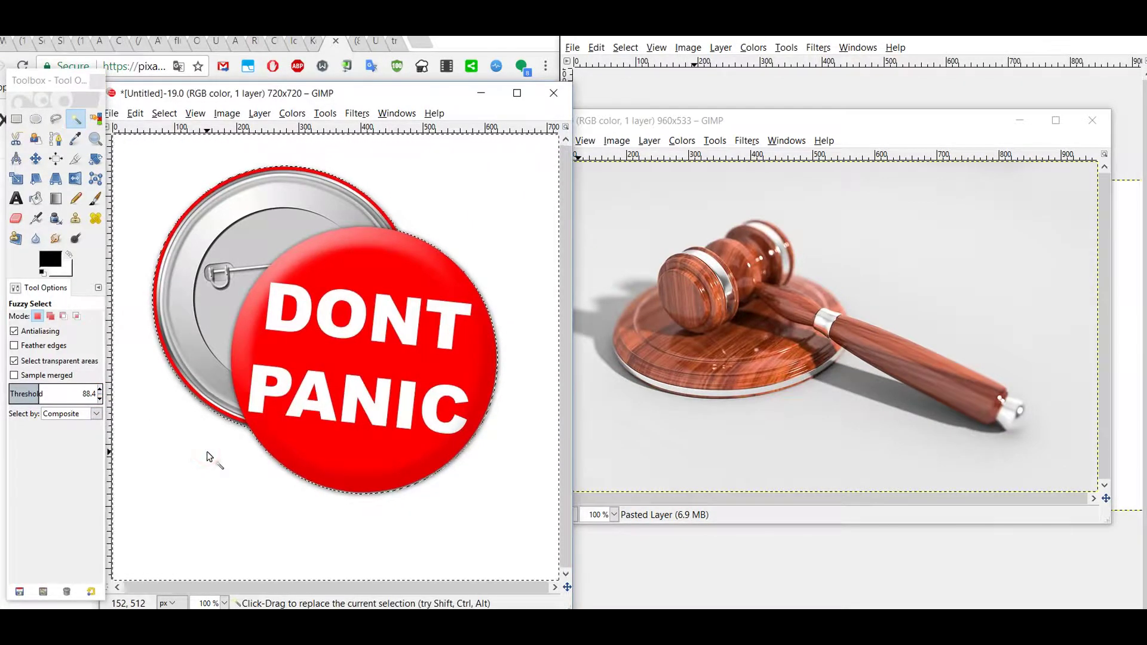
{"action": "left_click", "coordinate": [100, 389]}
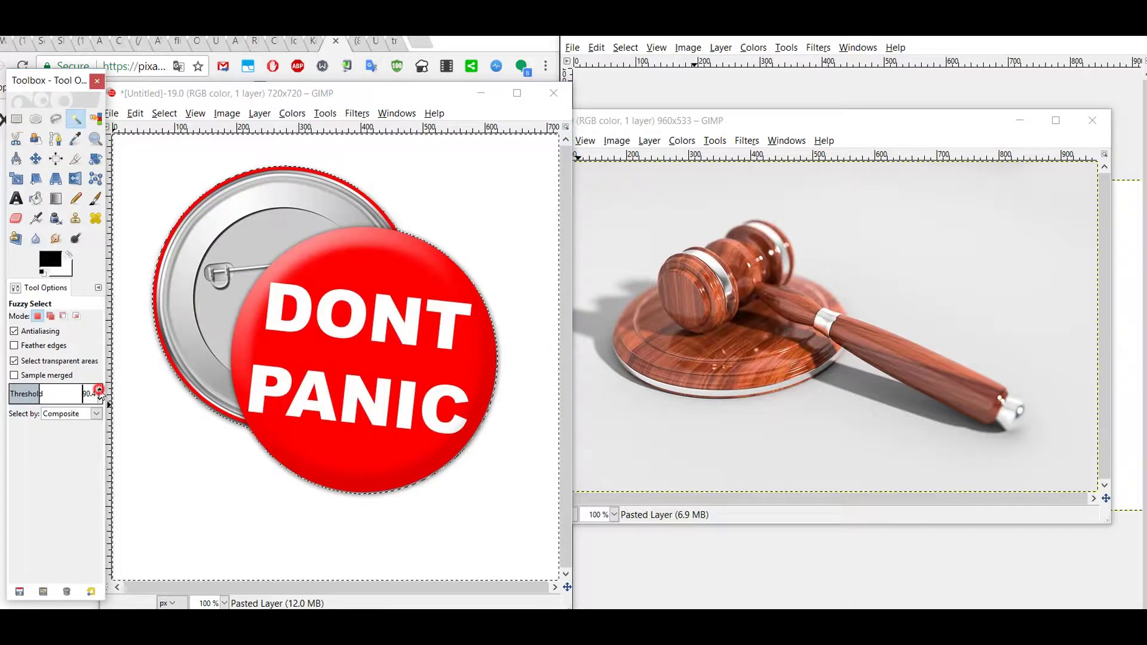
{"action": "left_click", "coordinate": [252, 463]}
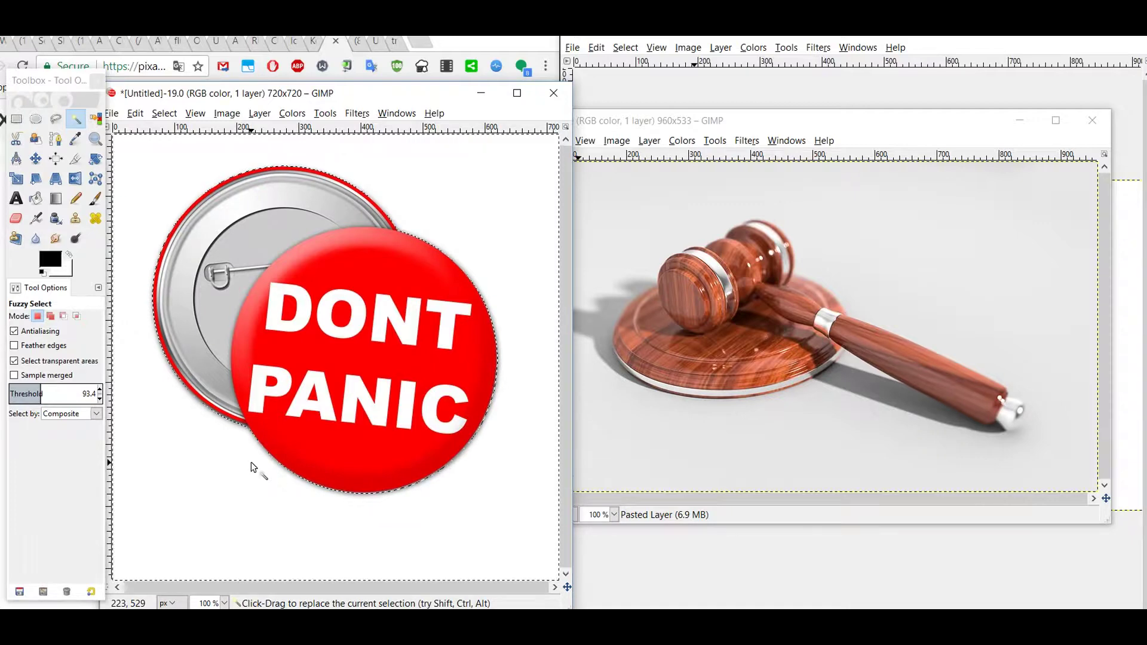
- Cut away the white background and paste the badge onto the gavel photo's right side
{"action": "key", "text": "ctrl"}
{"action": "key", "text": "ctrl+x"}
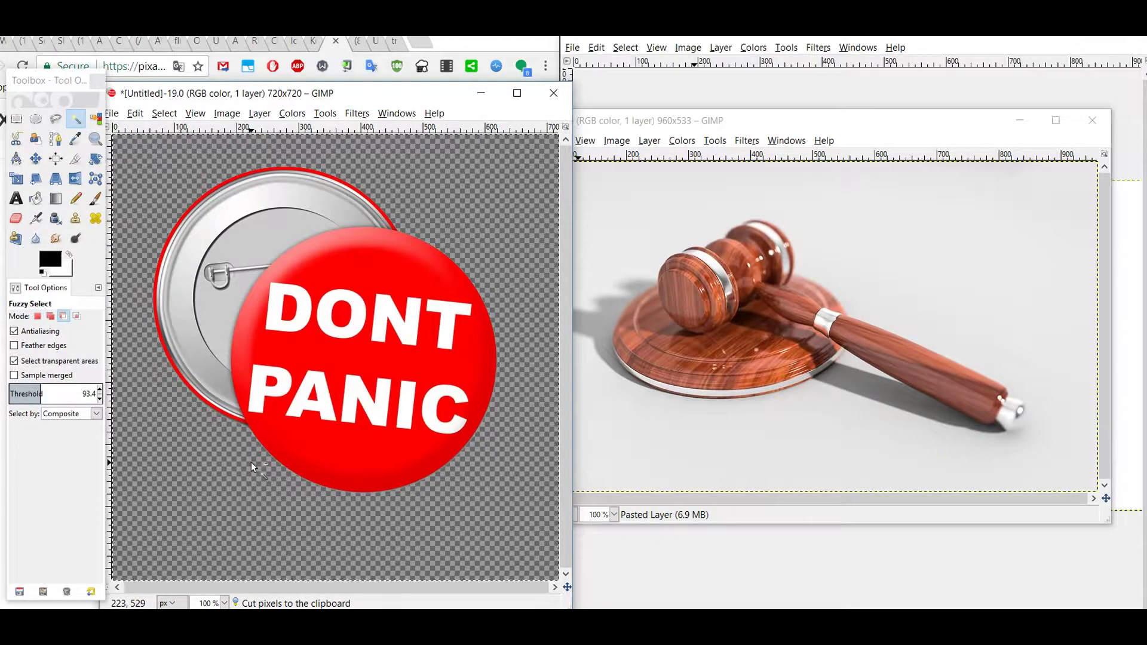
{"action": "left_click", "coordinate": [776, 116]}
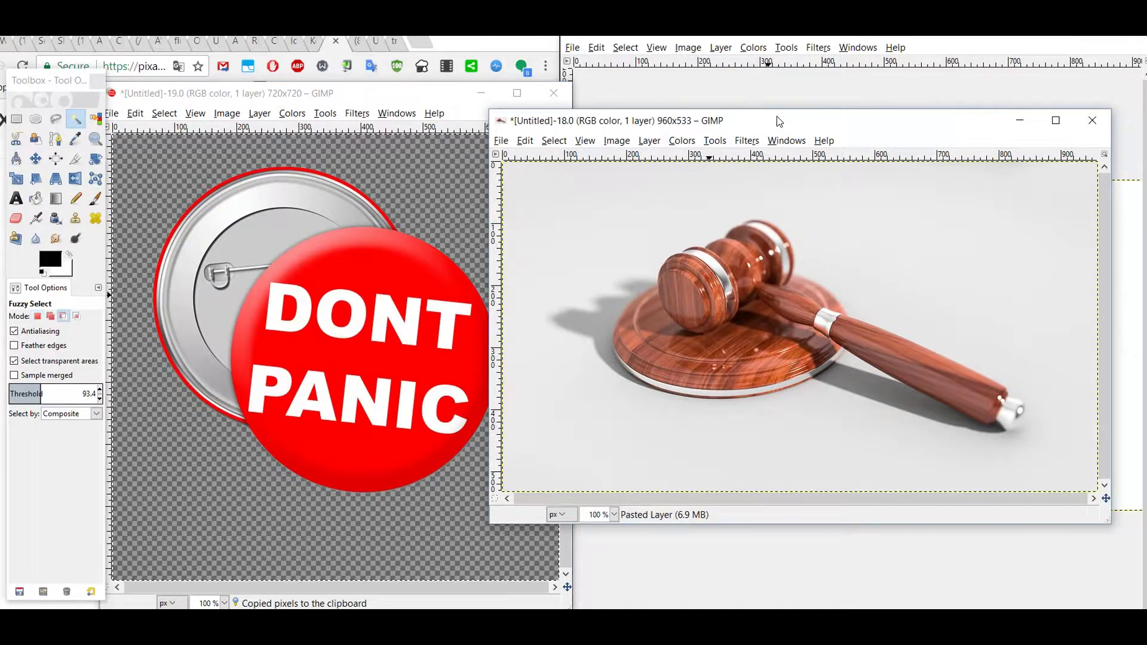
{"action": "key", "text": "ctrl+v"}
{"action": "left_click_drag", "start_coordinate": [813, 313], "coordinate": [878, 322]}
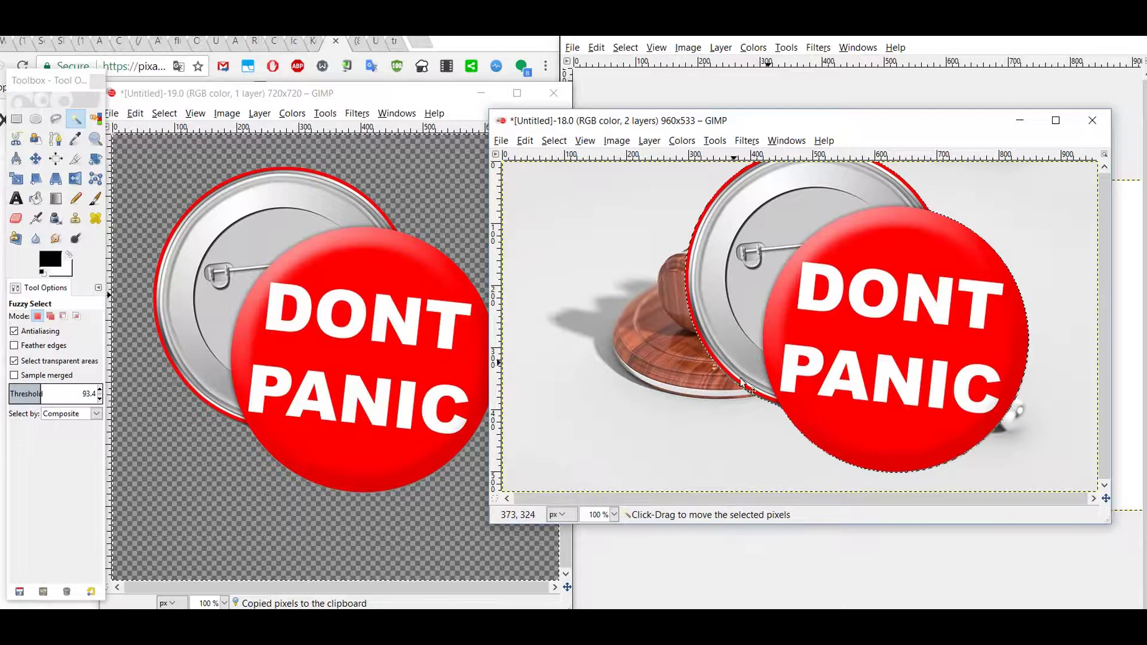
{"action": "left_click_drag", "start_coordinate": [890, 274], "coordinate": [920, 290]}
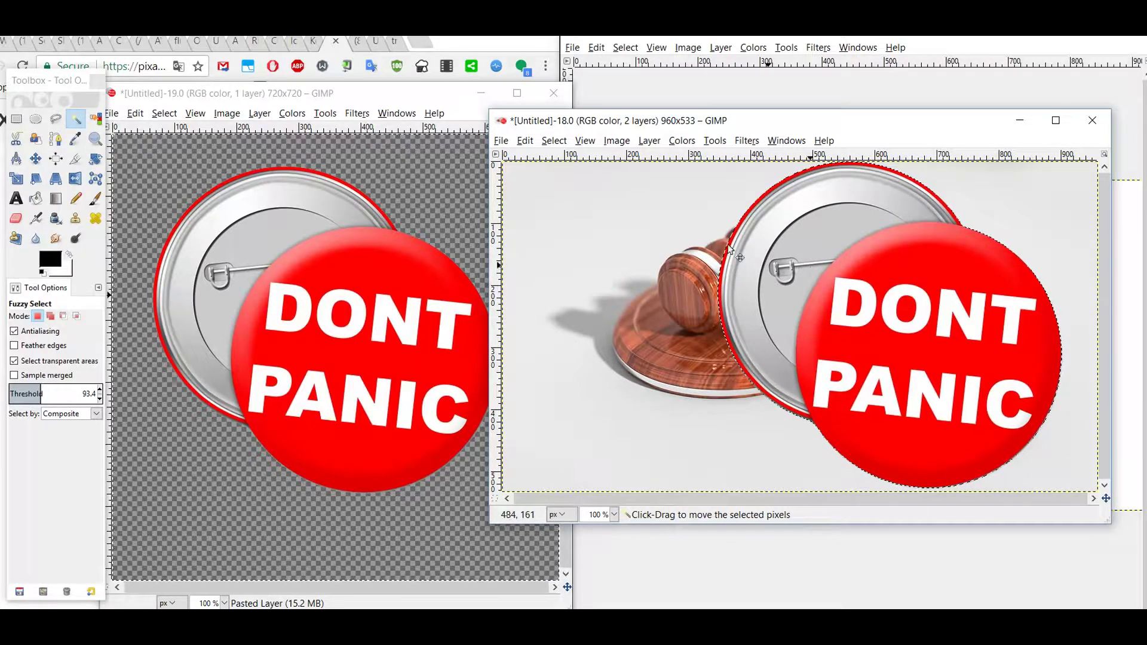
- Anchor the badge onto the gavel photo, then paste it again as a movable layer
{"action": "left_click", "coordinate": [621, 122]}
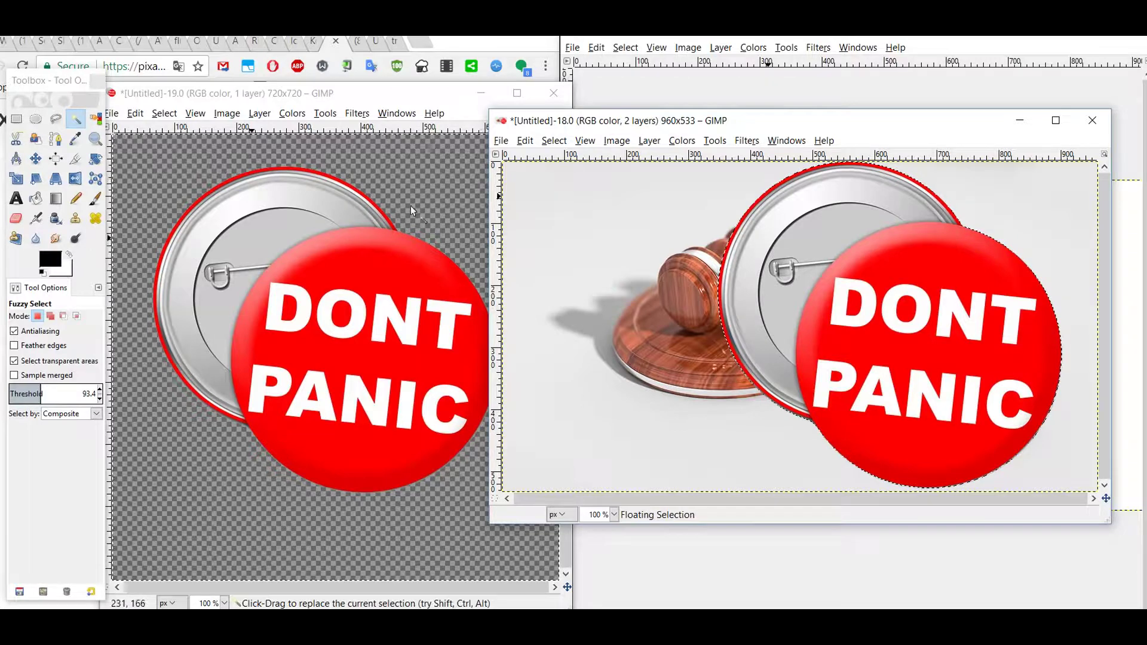
{"action": "left_click", "coordinate": [627, 190]}
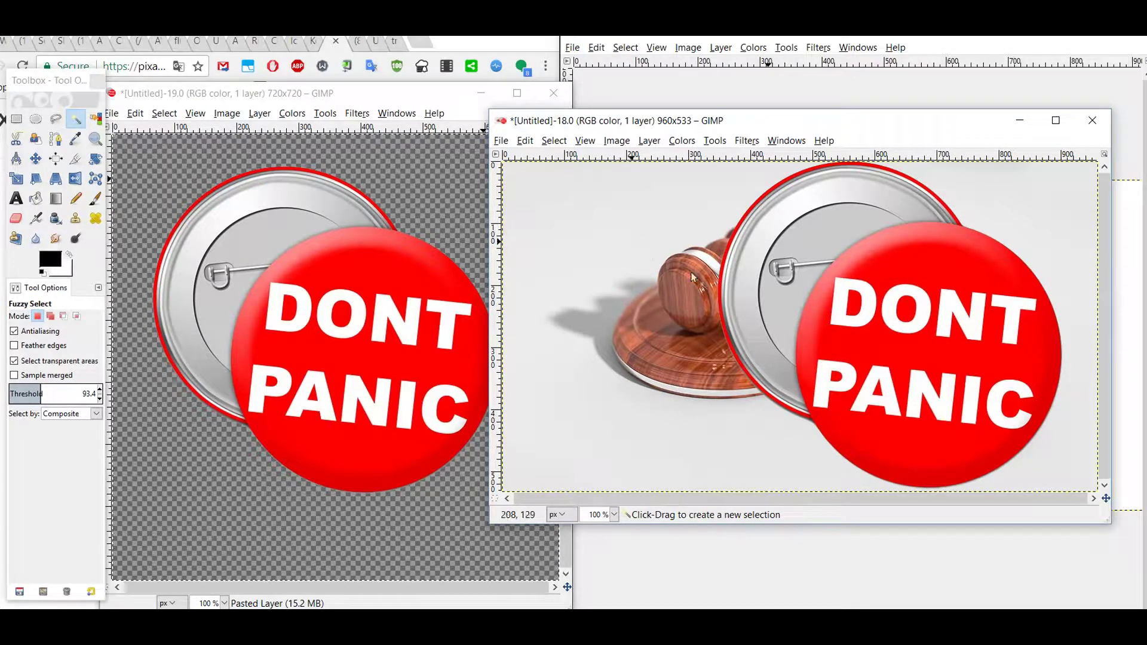
{"action": "left_click_drag", "start_coordinate": [847, 317], "coordinate": [788, 322]}
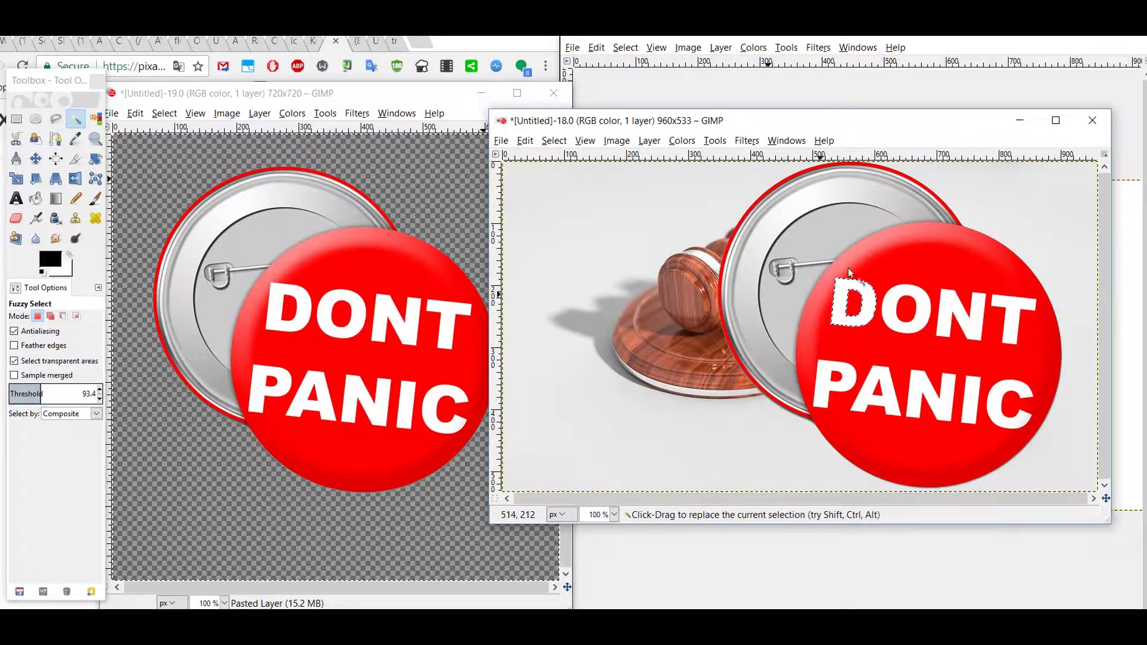
{"action": "key", "text": "ctrl+z"}
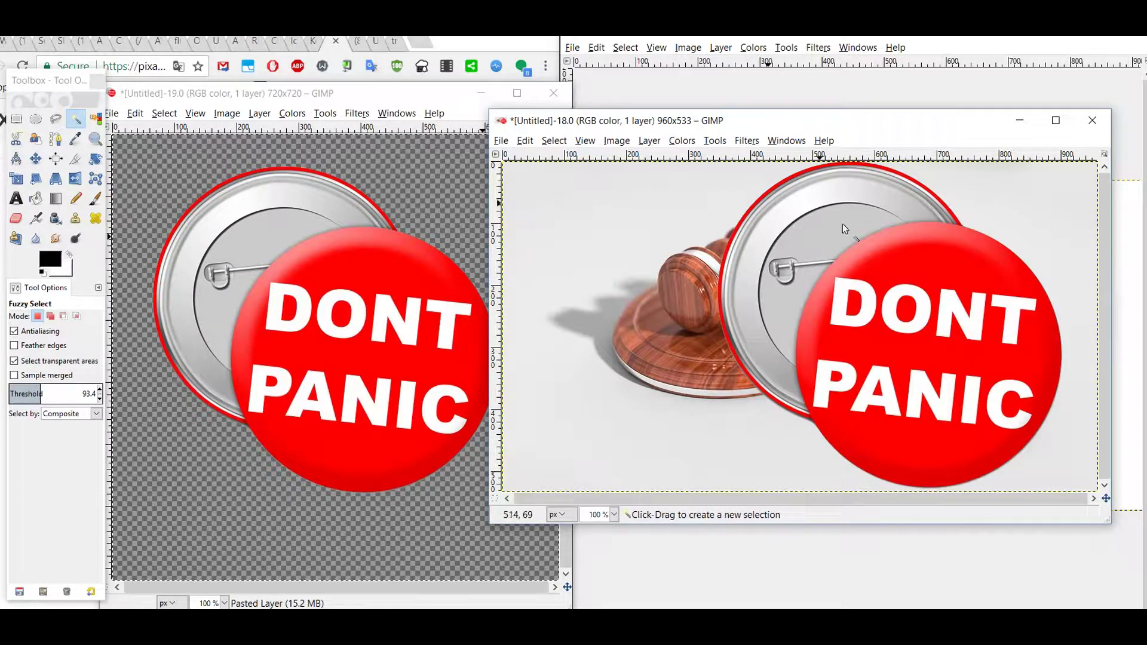
{"action": "key", "text": "ctrl+v"}
- Drag the DONT PANIC badge farther right to the photo's right border and anchor it
{"action": "mouse_move", "coordinate": [884, 232]}
{"action": "left_mouse_down"}
{"action": "mouse_move", "coordinate": [852, 253]}
{"action": "mouse_move", "coordinate": [777, 222]}
{"action": "mouse_move", "coordinate": [634, 220]}
{"action": "mouse_move", "coordinate": [870, 246]}
{"action": "mouse_move", "coordinate": [917, 231]}
{"action": "mouse_move", "coordinate": [884, 214]}
{"action": "left_mouse_up"}
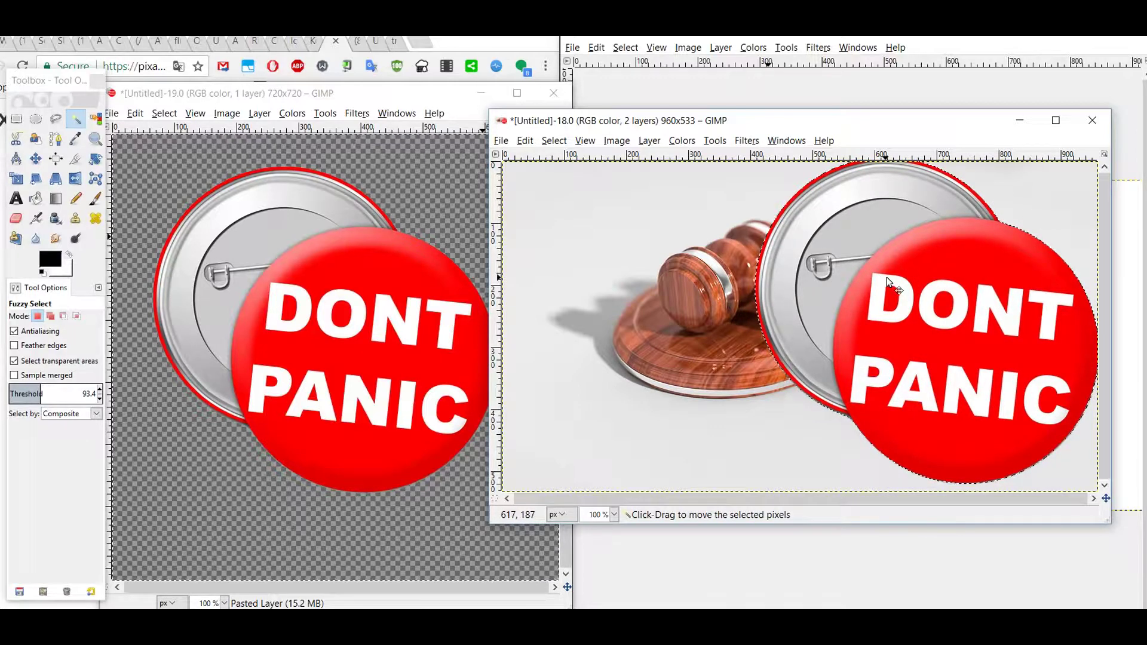
{"action": "left_click", "coordinate": [1028, 208]}
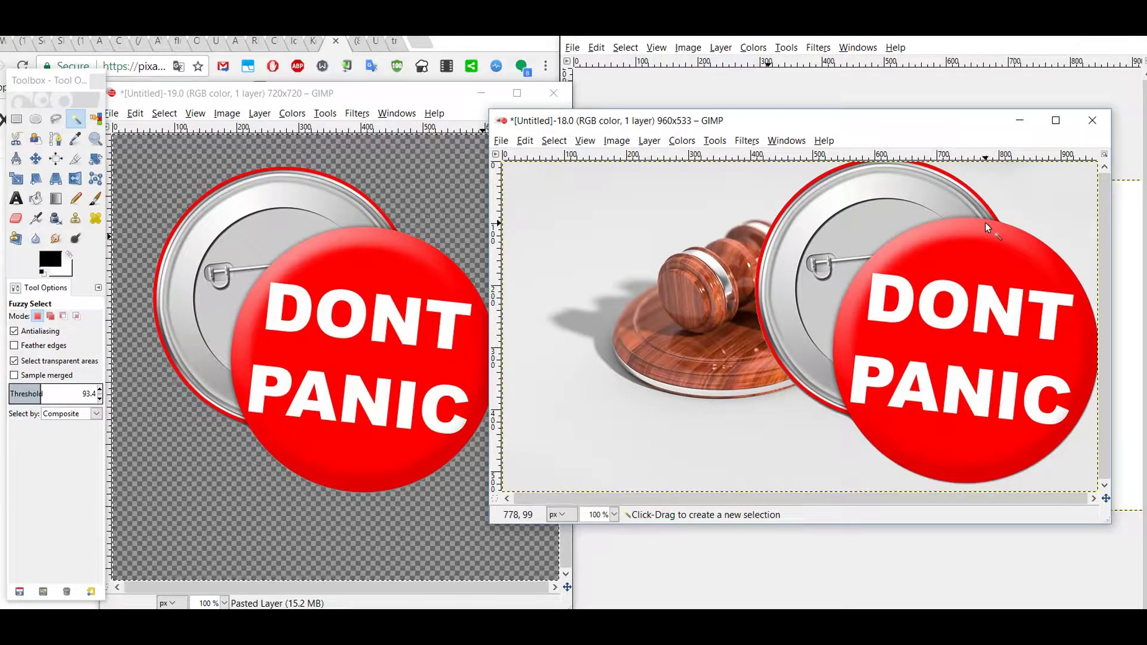
{"action": "left_click", "coordinate": [499, 141]}
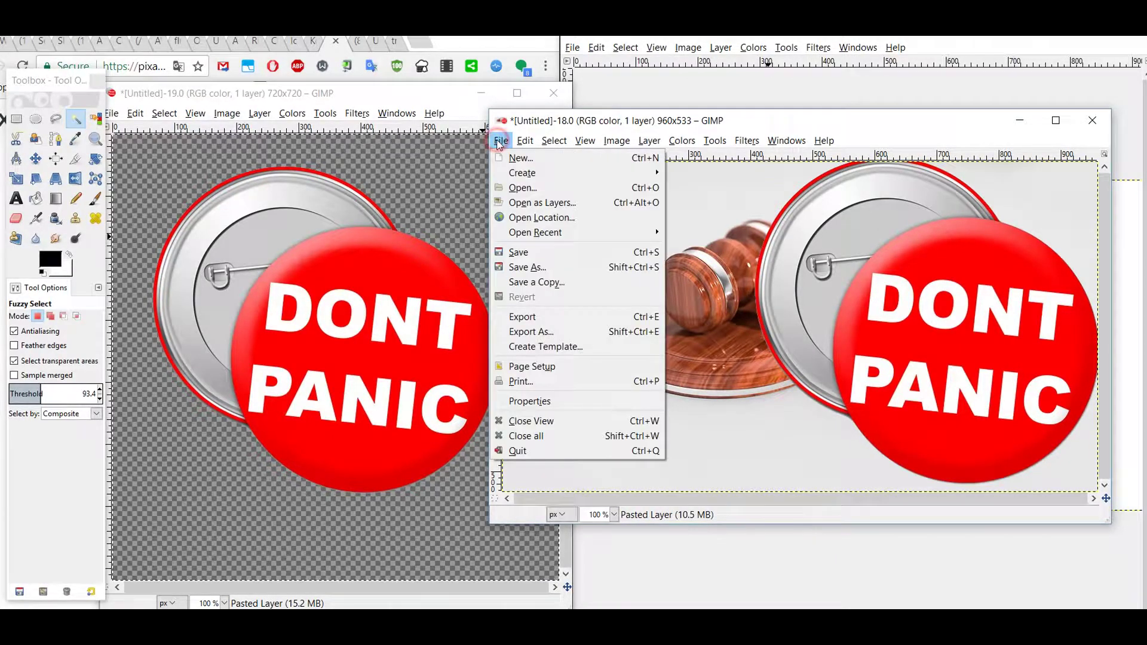
- Choose JPEG image as the export file type
{"action": "left_click", "coordinate": [539, 333]}
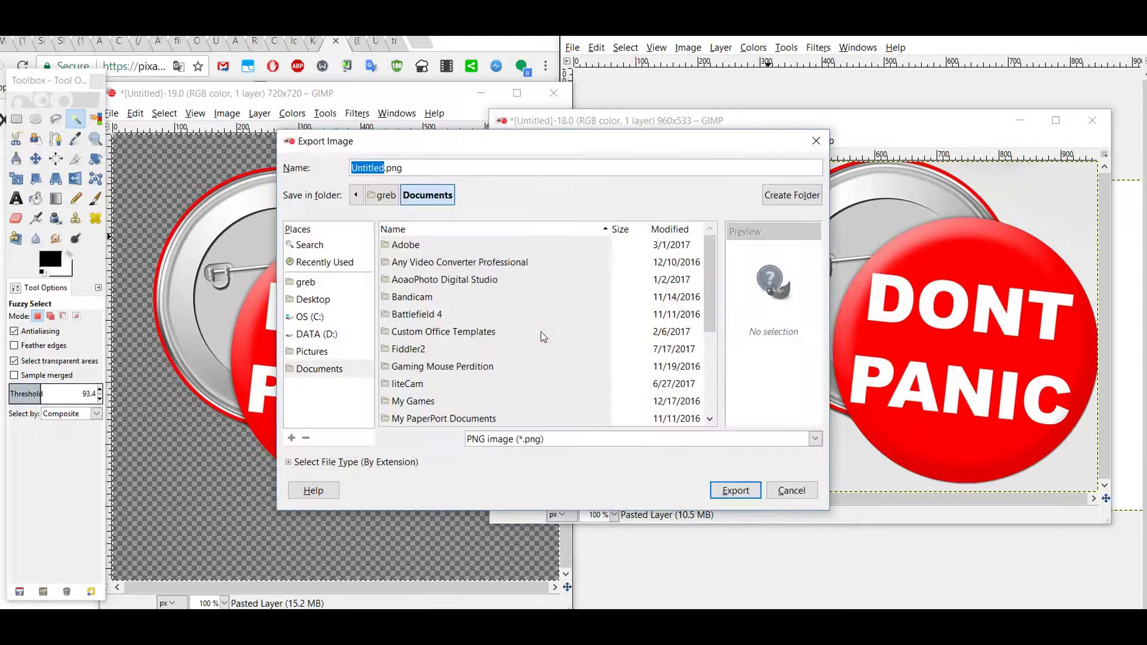
{"action": "left_click", "coordinate": [569, 438]}
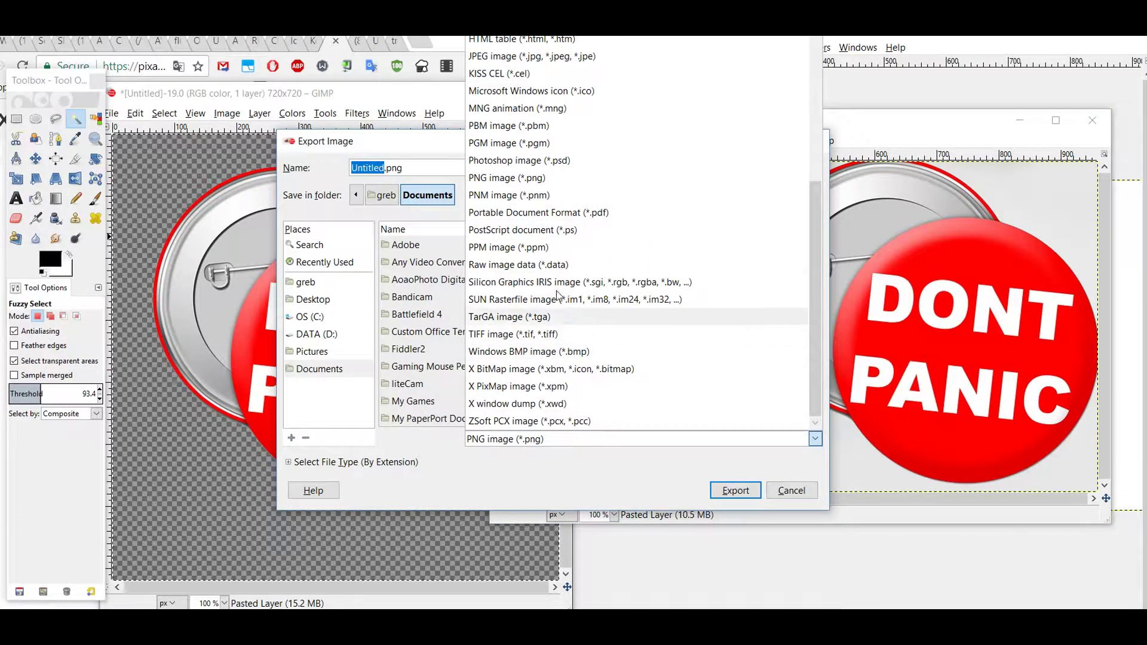
{"action": "scroll", "coordinate": [548, 269], "scroll_direction": "up", "scroll_amount": 3}
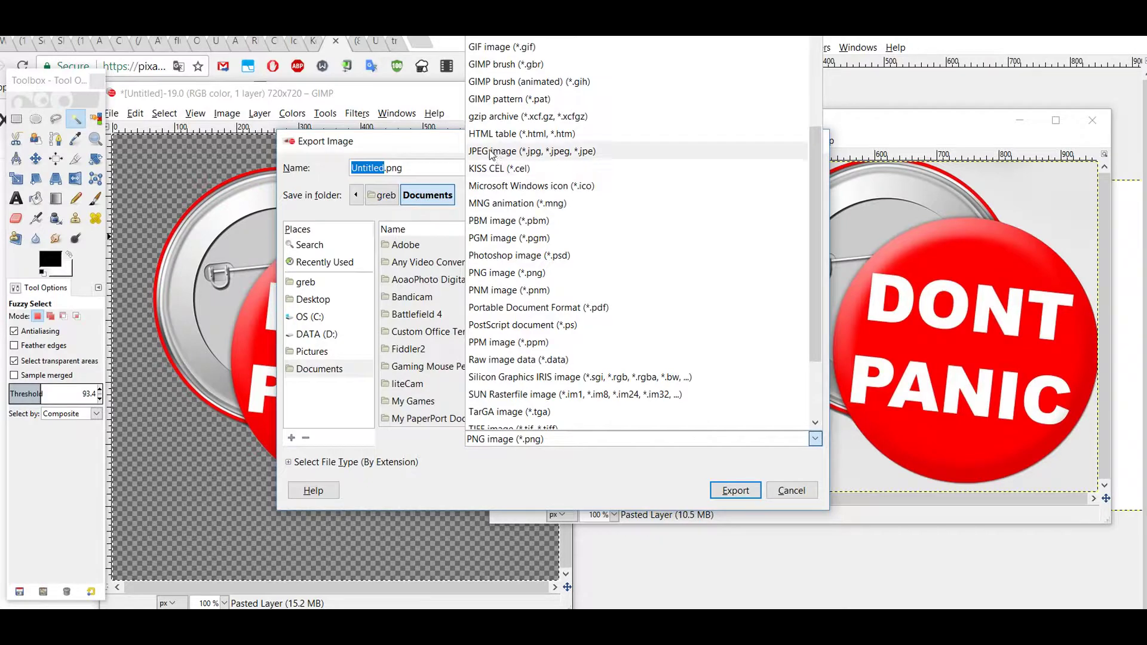
{"action": "left_click", "coordinate": [532, 151]}
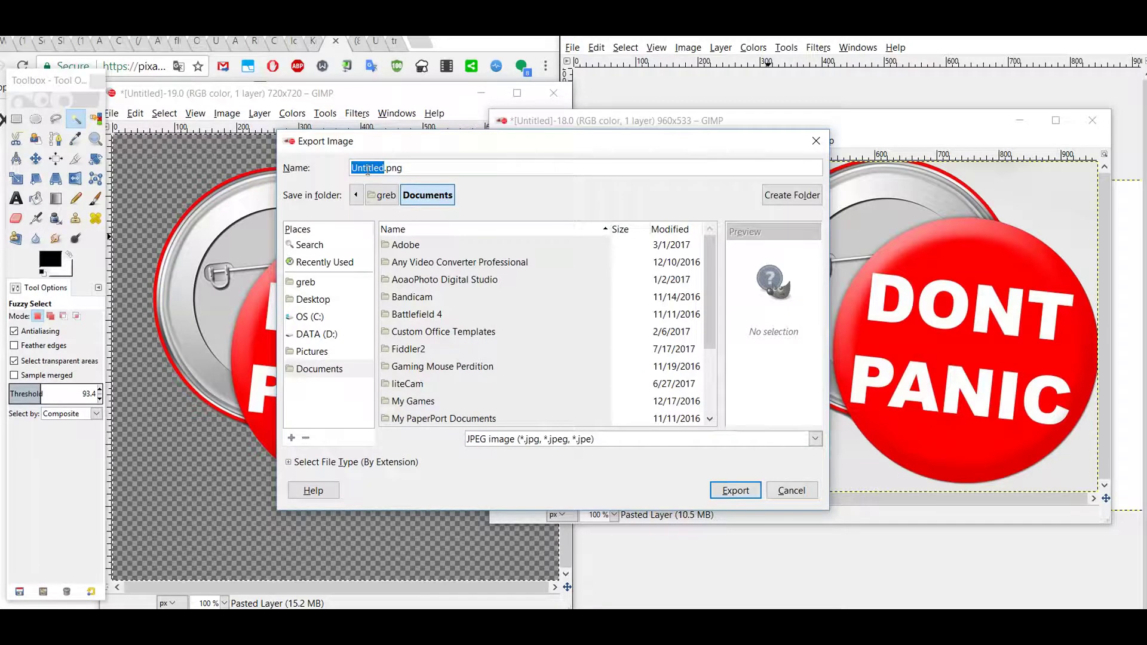
- Back out of the PNG options, keep JPEG, and edit the name to plain Untitled
{"action": "left_click", "coordinate": [729, 491]}
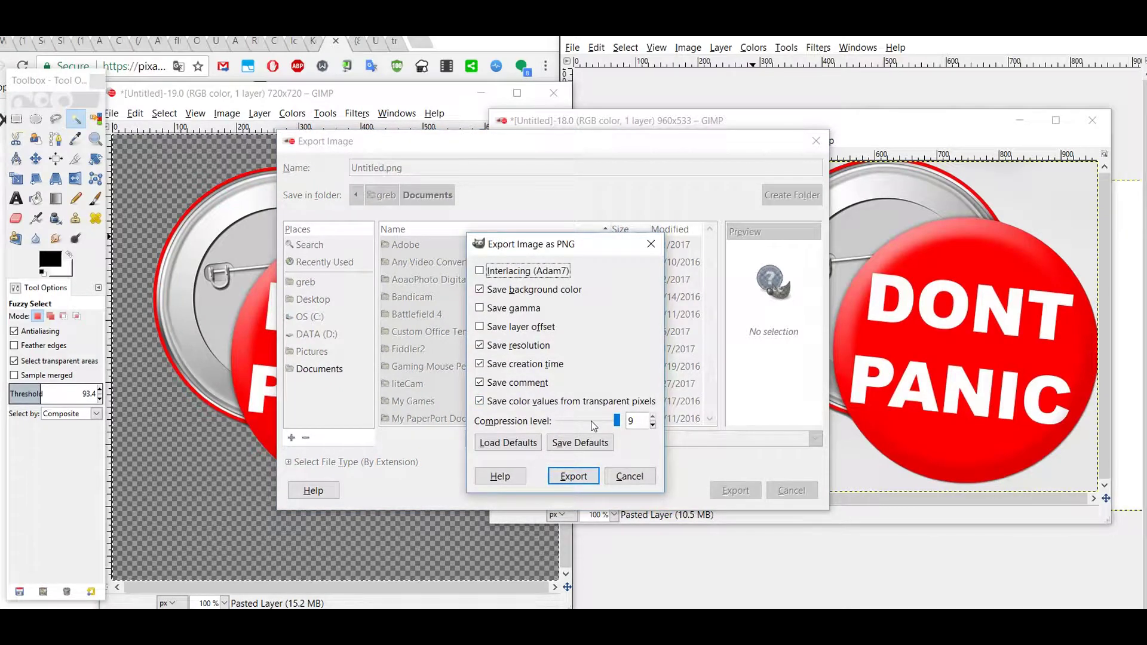
{"action": "left_click", "coordinate": [629, 476]}
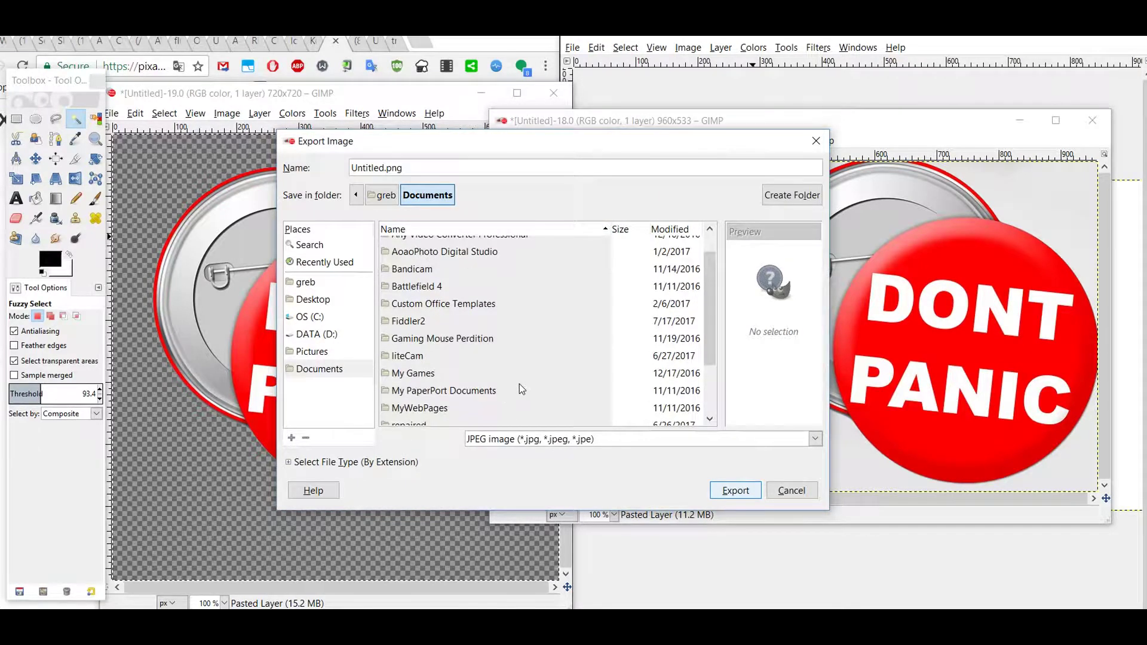
{"action": "left_click", "coordinate": [504, 440]}
{"action": "left_click", "coordinate": [504, 445]}
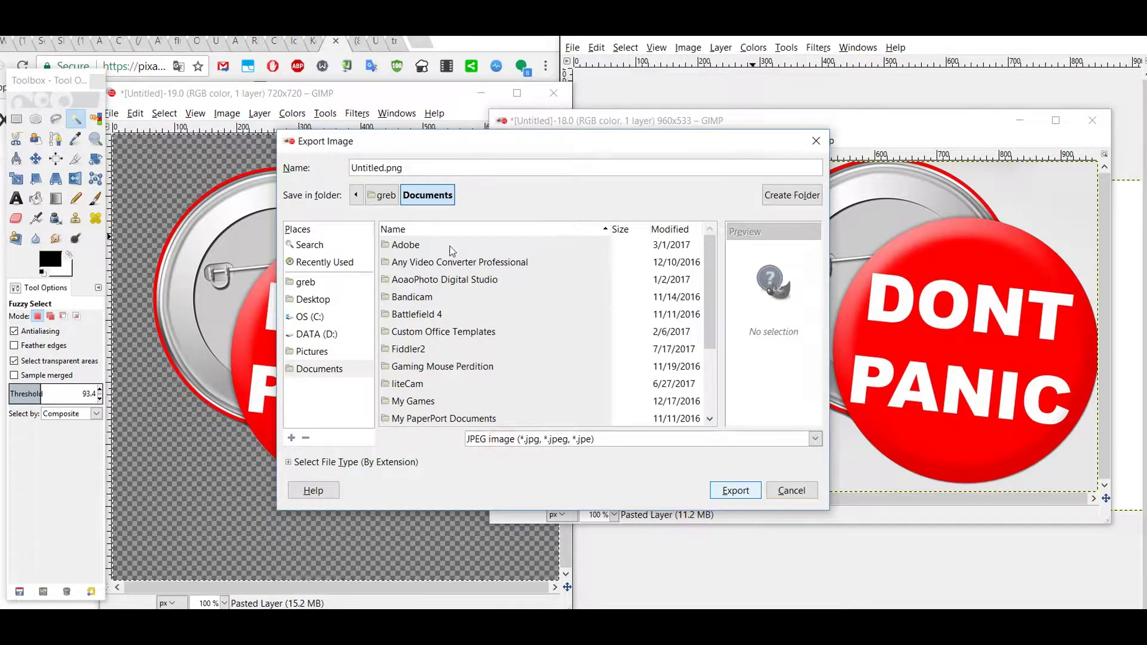
{"action": "left_click", "coordinate": [418, 169]}
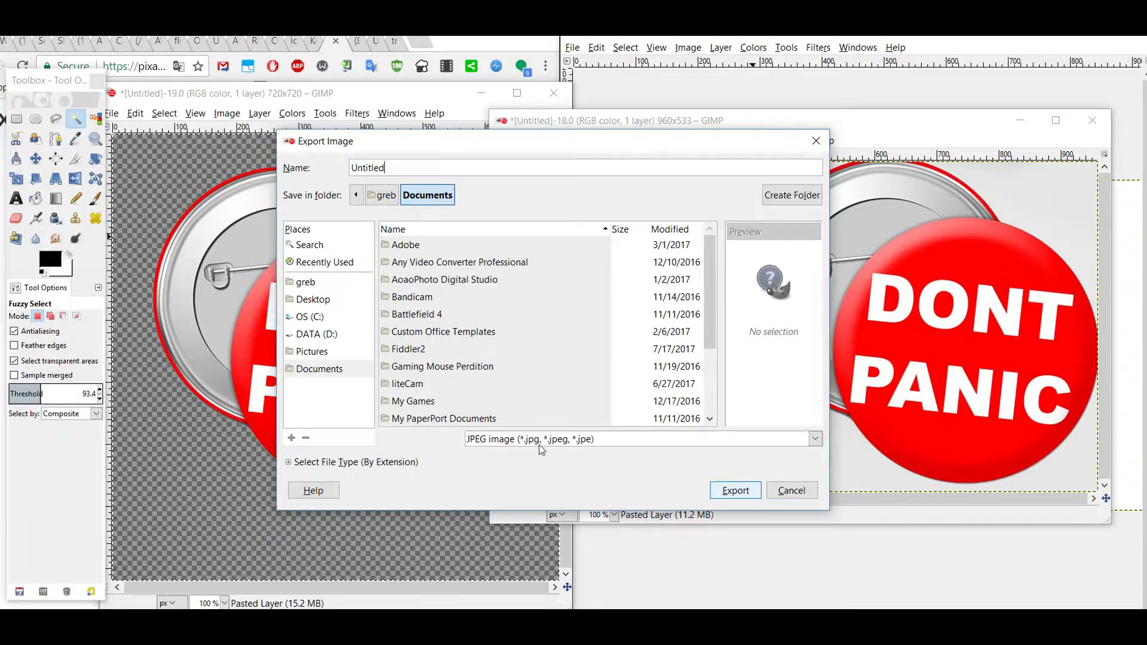
- Dismiss the missing-extension warning, export as Untitled.jpg, and reveal the advanced JPEG settings
{"action": "left_click", "coordinate": [724, 497]}
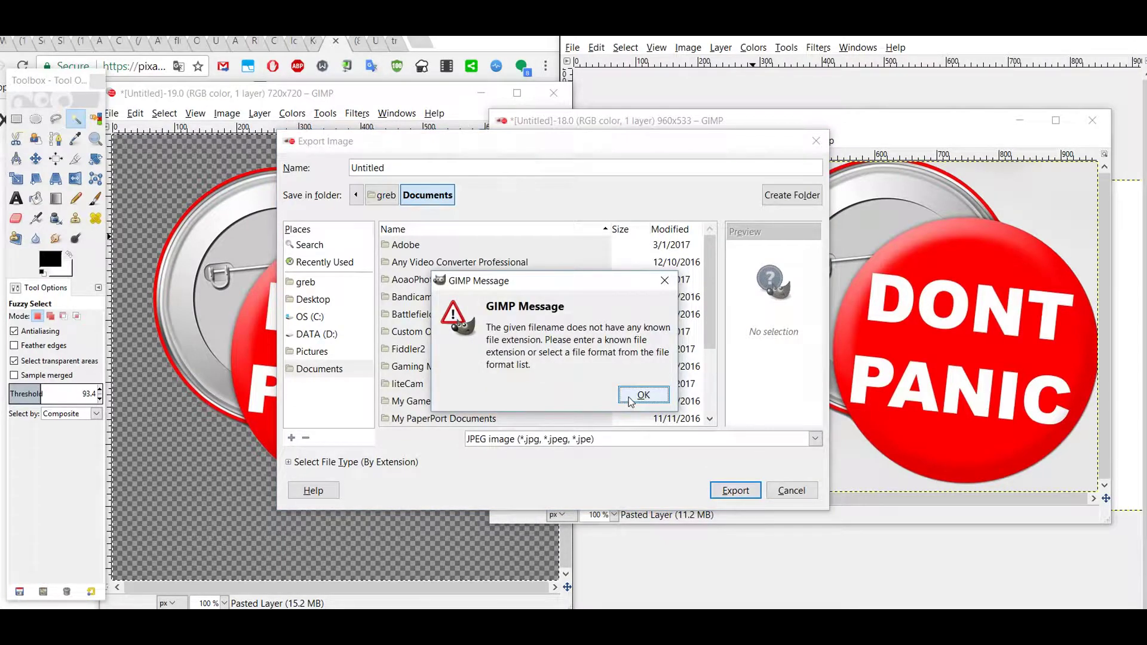
{"action": "left_click", "coordinate": [635, 395]}
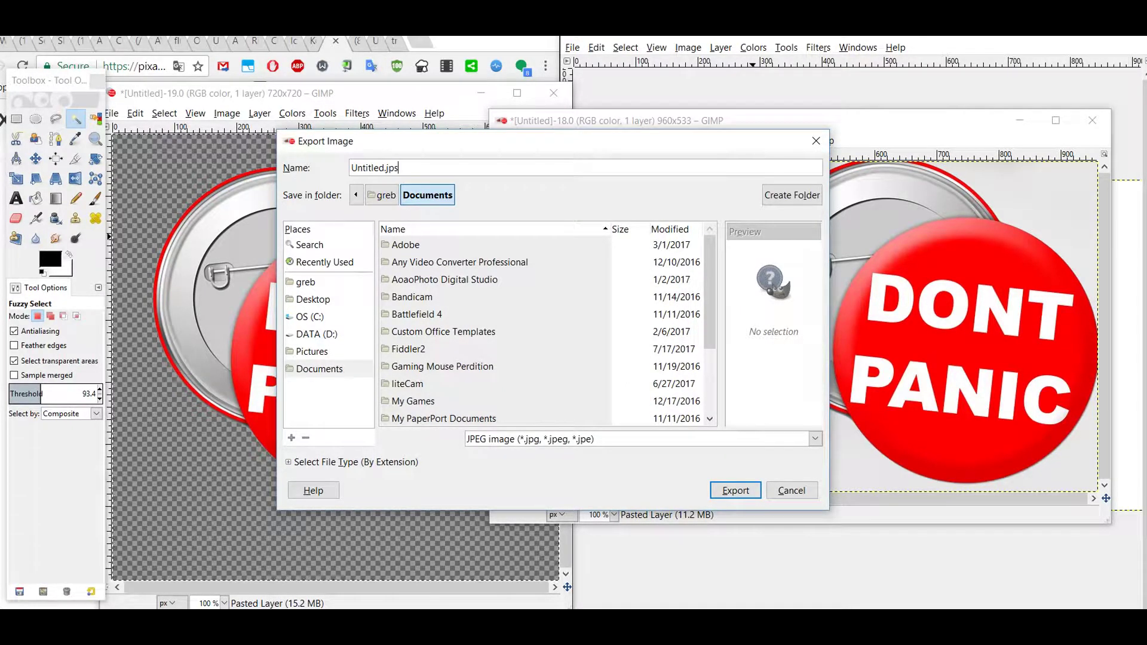
{"action": "left_click", "coordinate": [743, 487]}
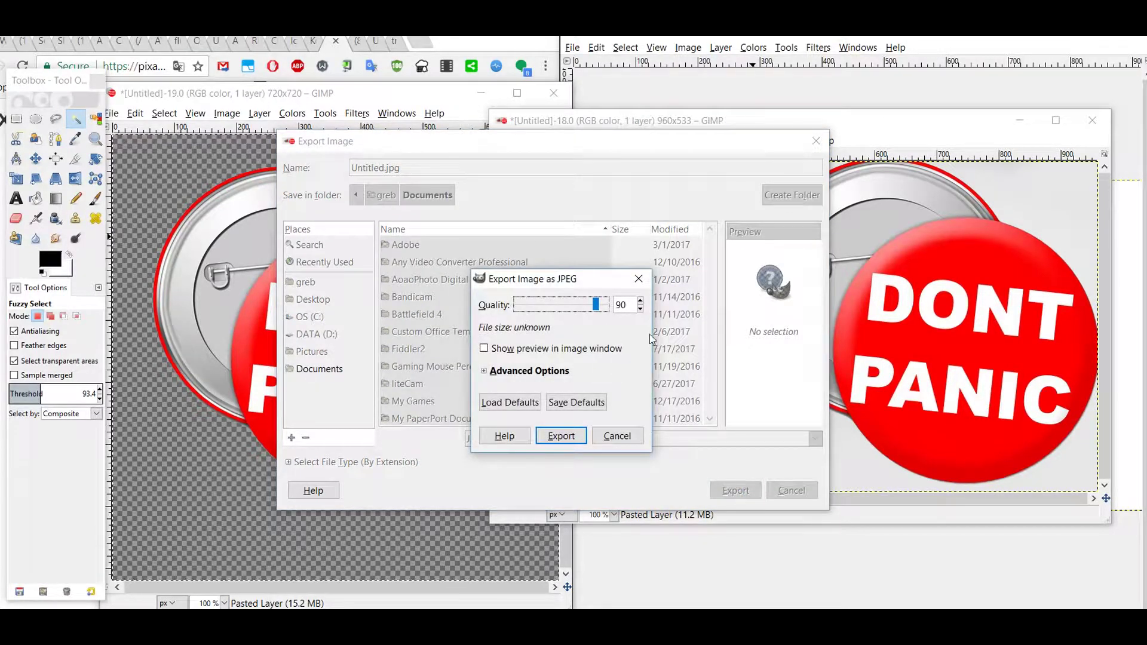
{"action": "left_click_drag", "start_coordinate": [542, 283], "coordinate": [612, 297]}
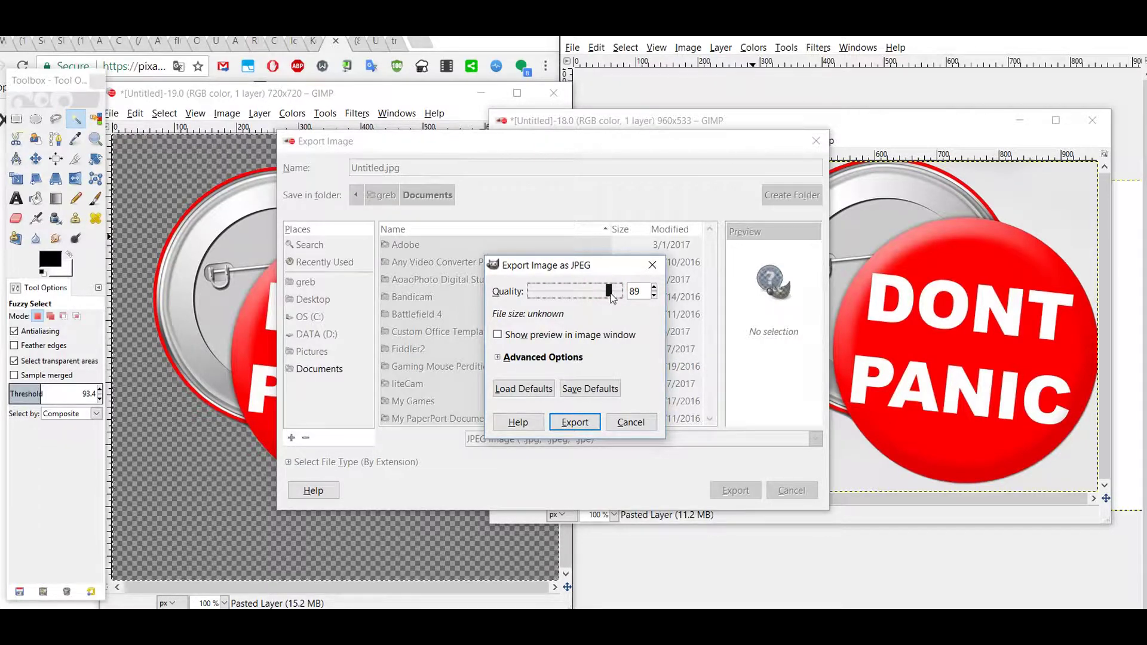
{"action": "left_click", "coordinate": [498, 357]}
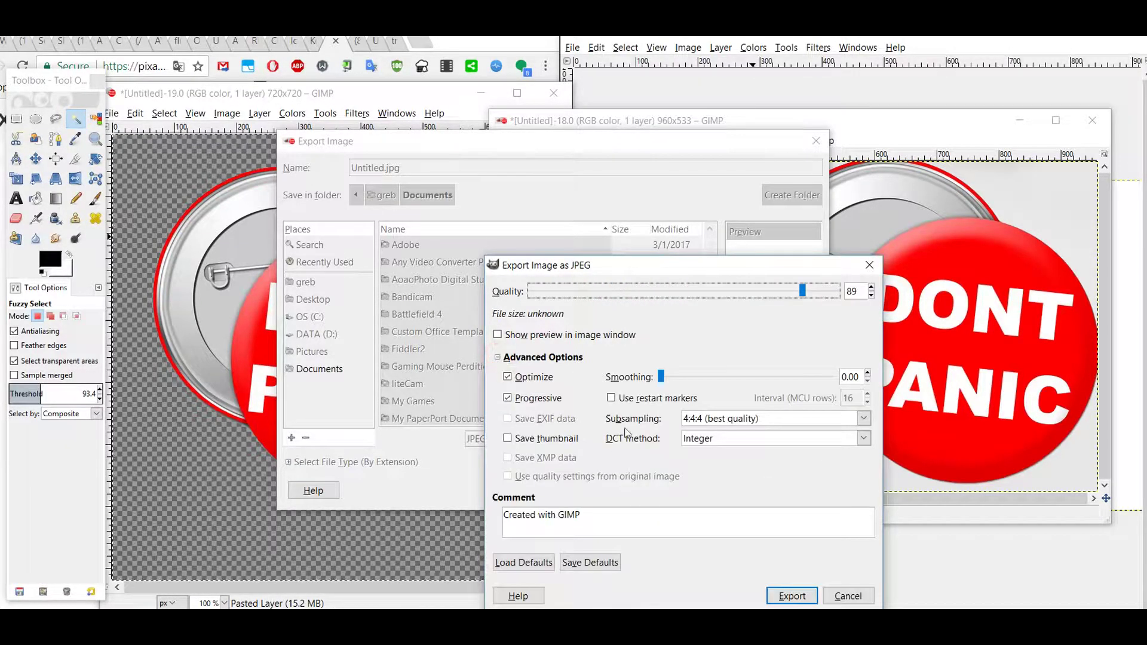
- Cancel the JPEG options and the export dialog, then bring the gavel image window forward
{"action": "left_click", "coordinate": [848, 595]}
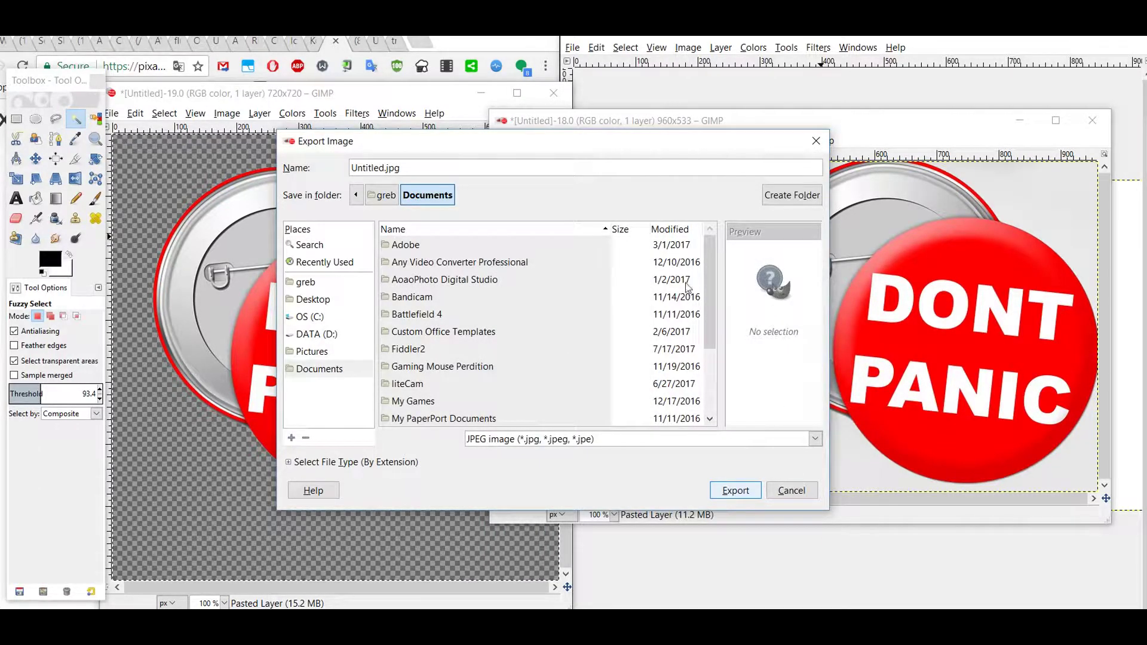
{"action": "left_click_drag", "start_coordinate": [607, 143], "coordinate": [595, 147]}
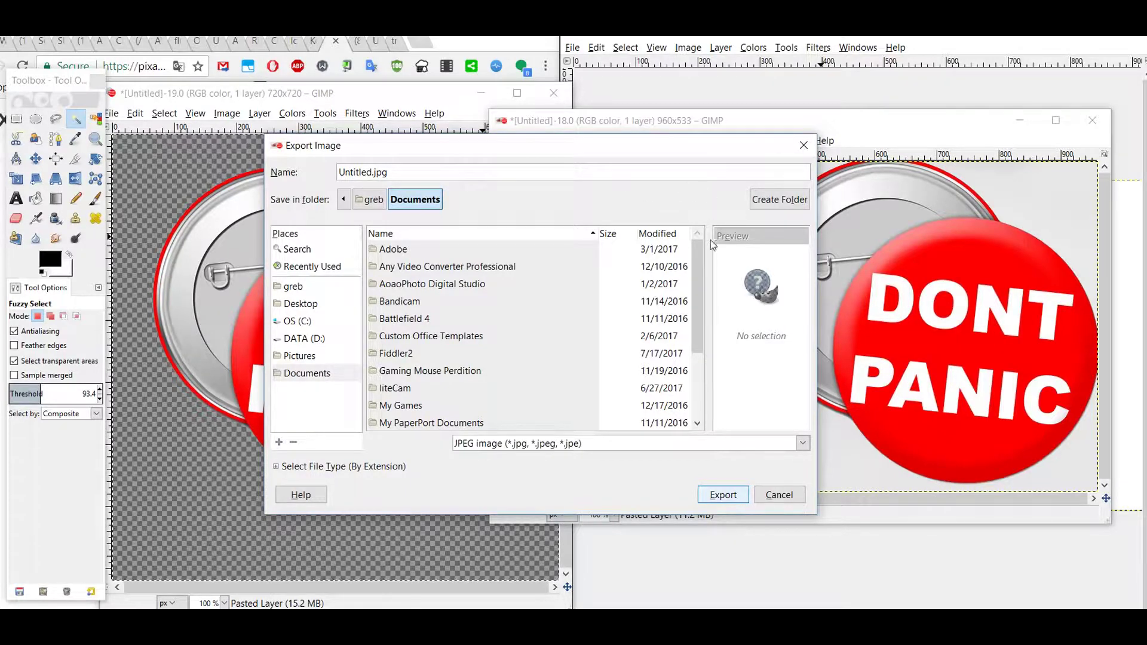
{"action": "left_click_drag", "start_coordinate": [642, 139], "coordinate": [515, 131]}
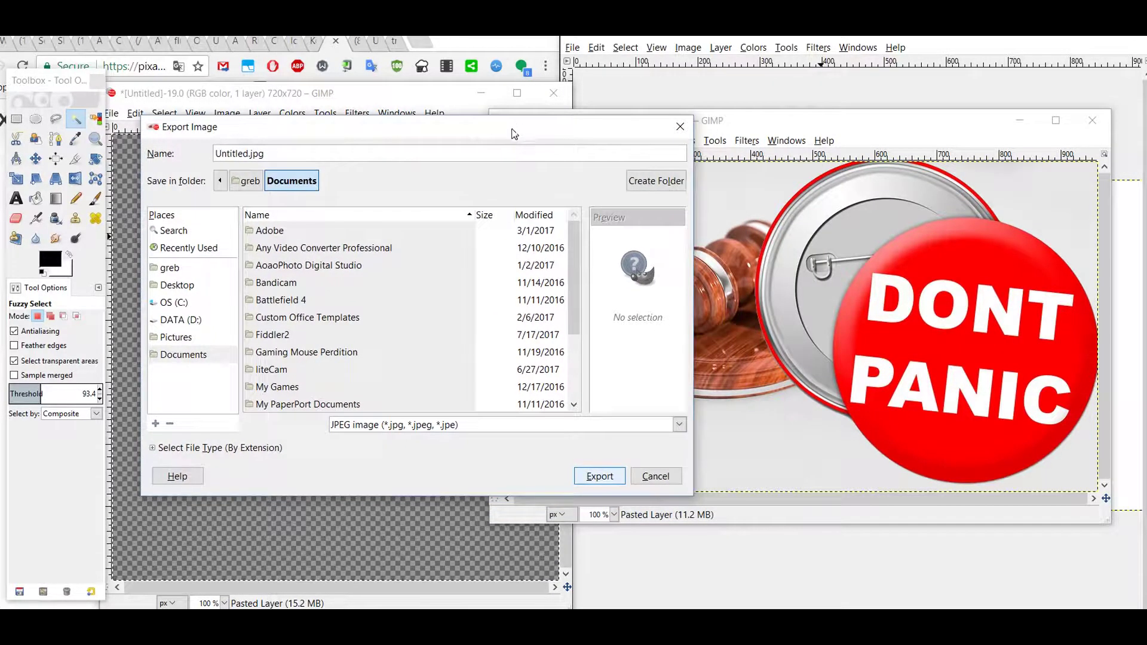
{"action": "left_click", "coordinate": [654, 477]}
{"action": "left_click_drag", "start_coordinate": [716, 126], "coordinate": [590, 148]}
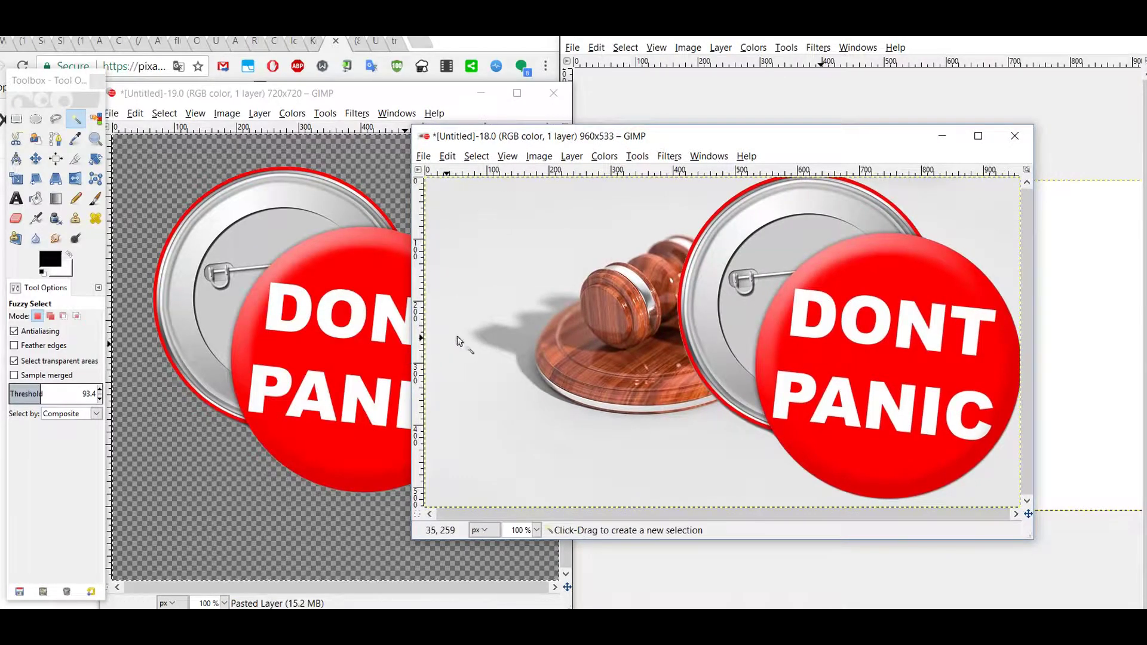
- Fuzzy-select and cut the white background, then the leftover white patch at top right
{"action": "left_click", "coordinate": [519, 290]}
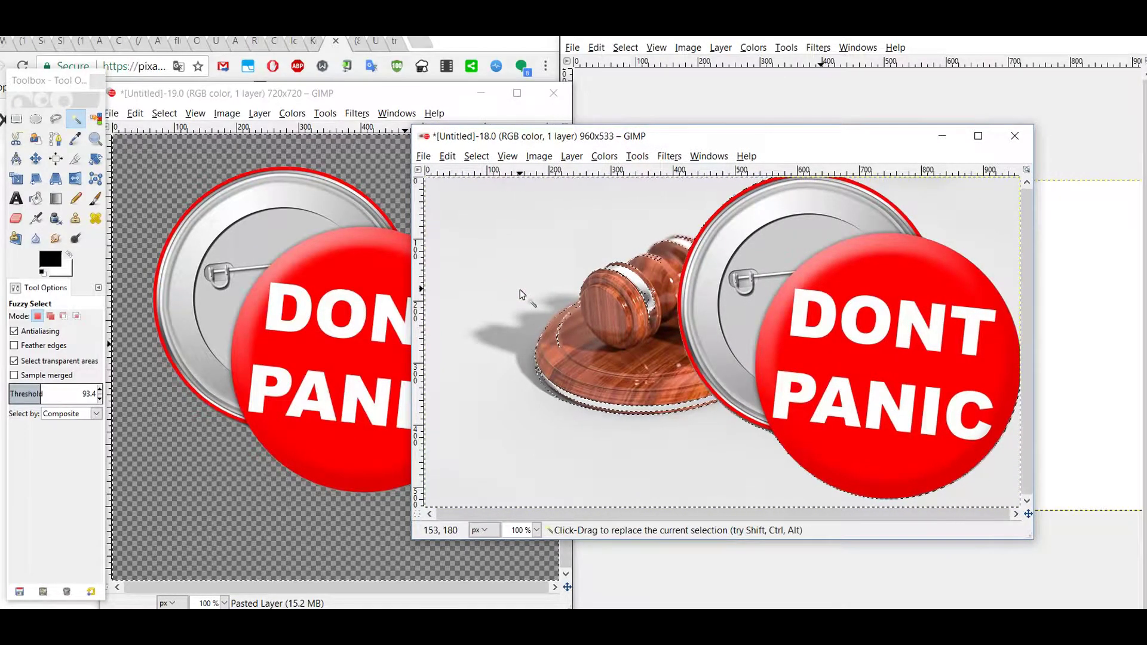
{"action": "key", "text": "ctrl+x"}
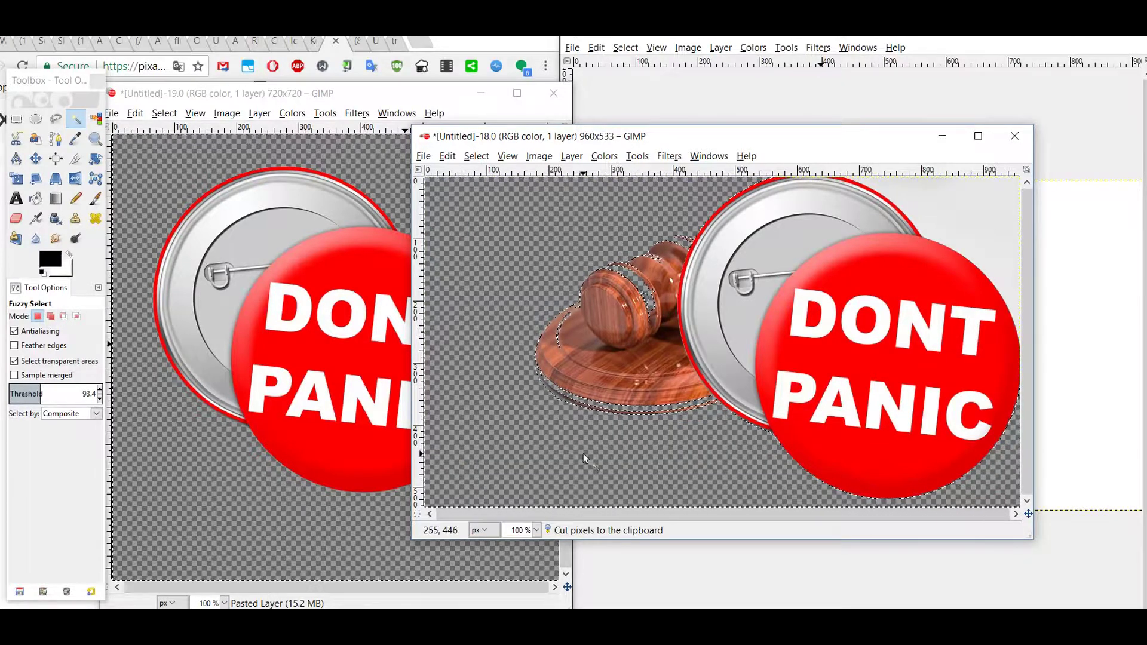
{"action": "left_click", "coordinate": [972, 231]}
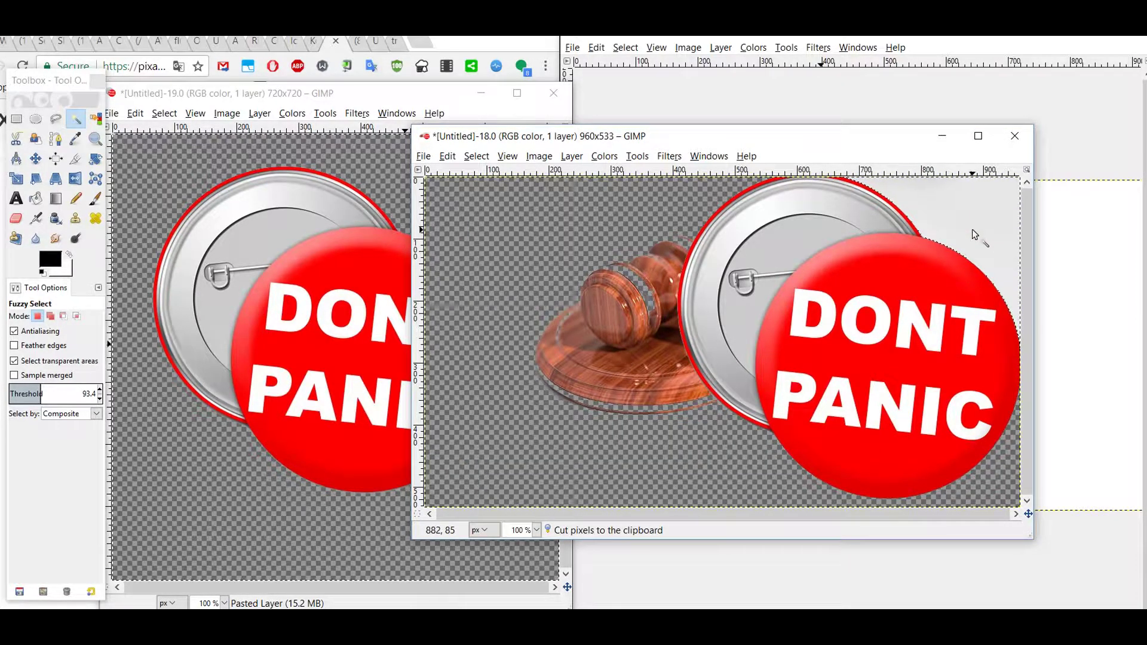
{"action": "key", "text": "ctrl+x"}
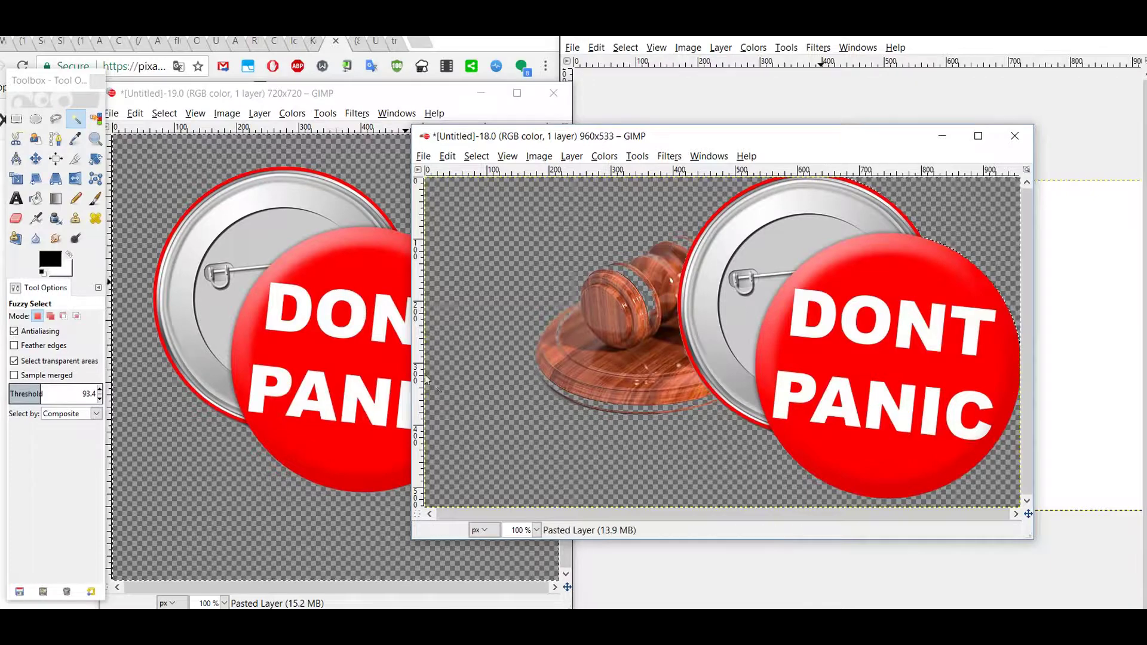
- Export the transparent composite as Untitled.png in Documents using the PNG image file type
{"action": "left_click", "coordinate": [424, 156]}
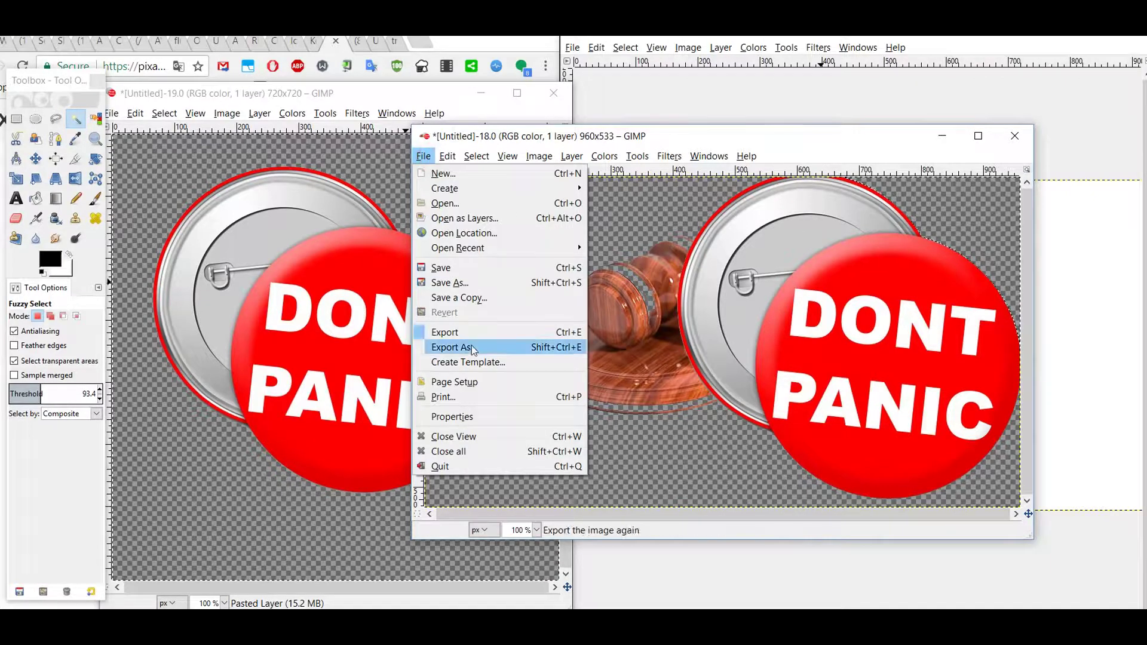
{"action": "left_click", "coordinate": [453, 347]}
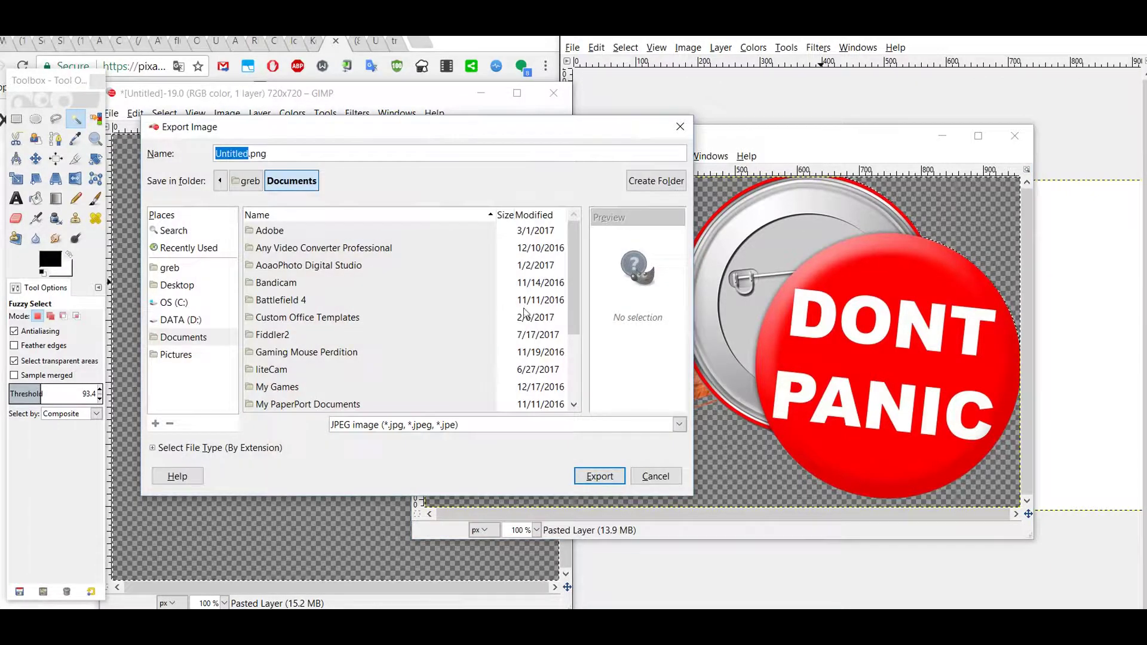
{"action": "left_click", "coordinate": [451, 425]}
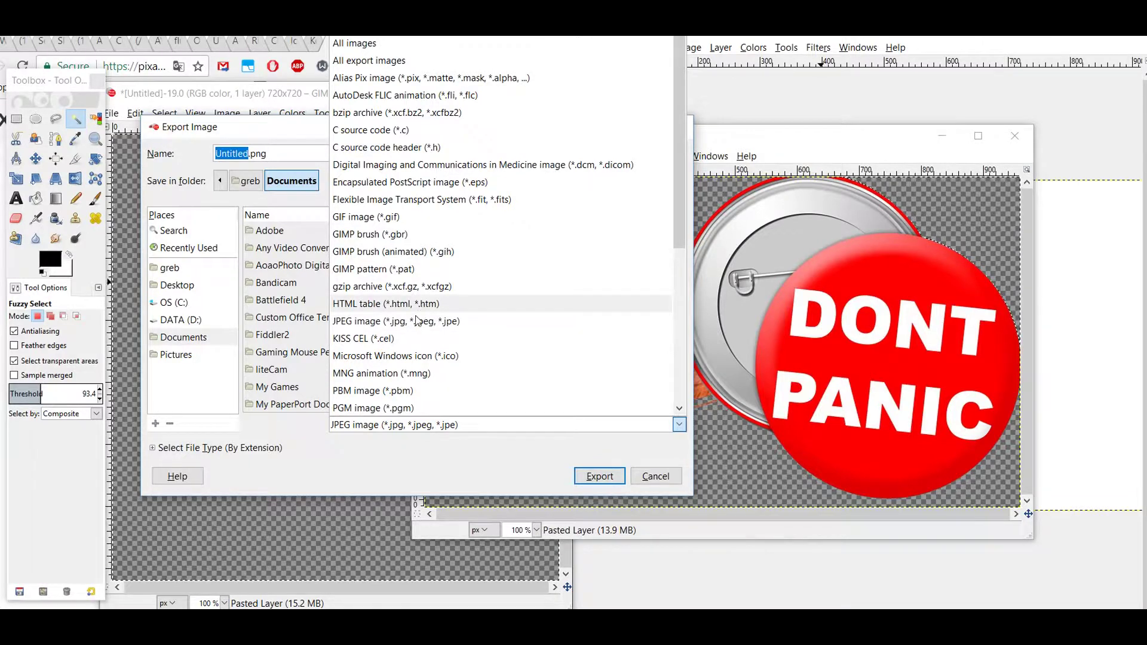
{"action": "scroll", "coordinate": [421, 315], "scroll_direction": "down", "scroll_amount": 3}
{"action": "left_click", "coordinate": [367, 305]}
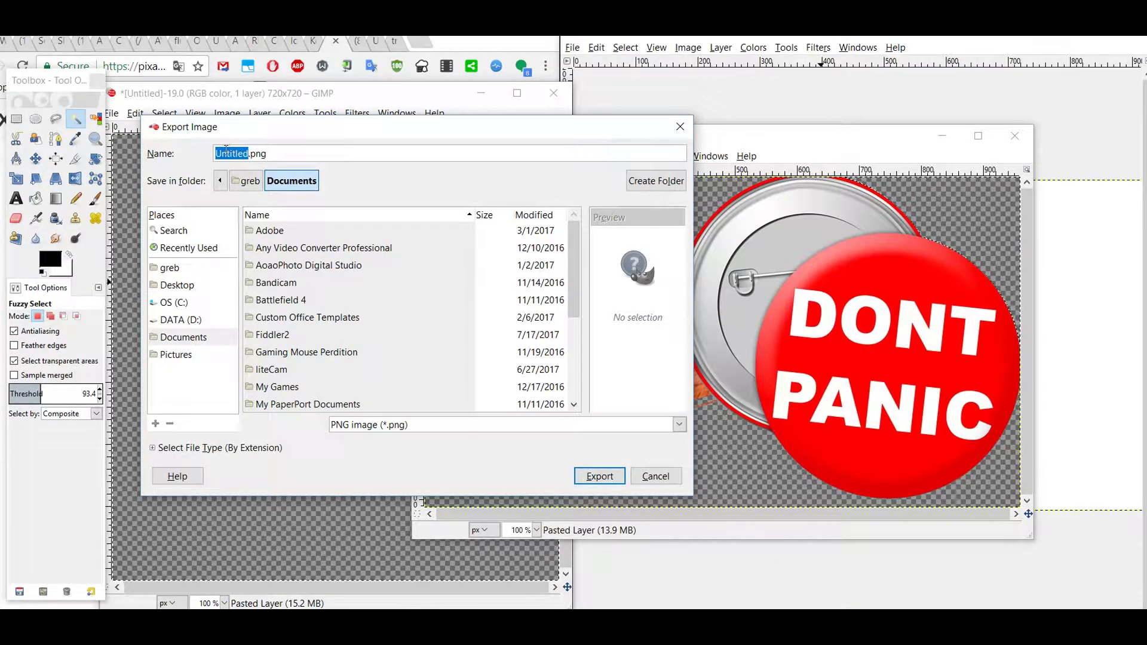
{"action": "left_click", "coordinate": [599, 475]}
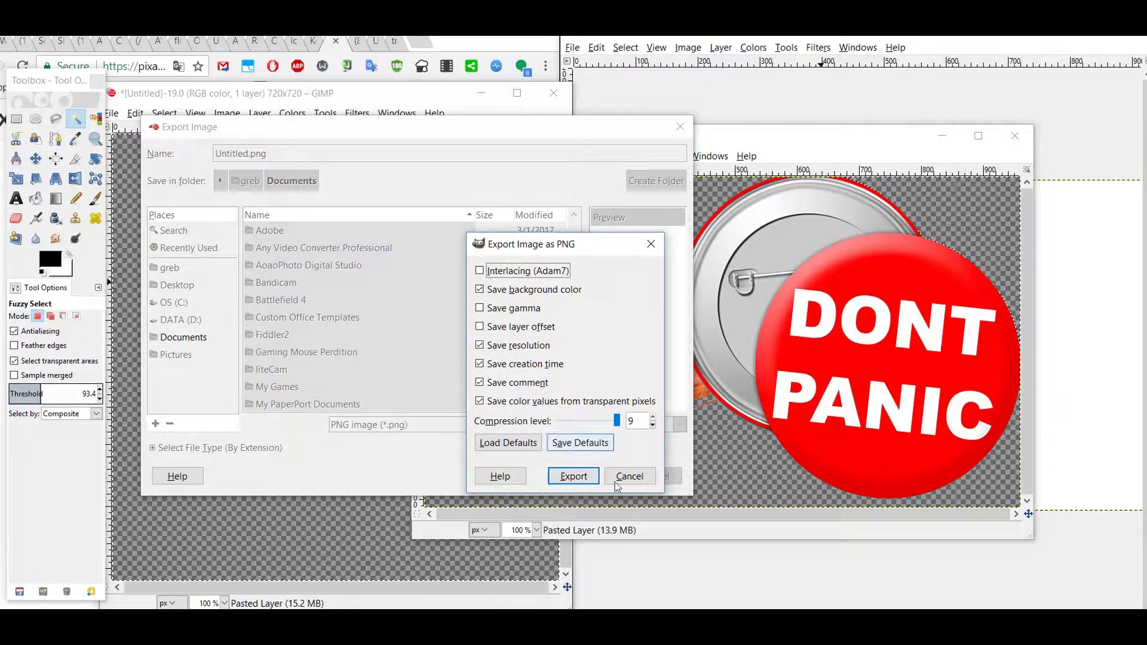
{"action": "left_click", "coordinate": [573, 476]}
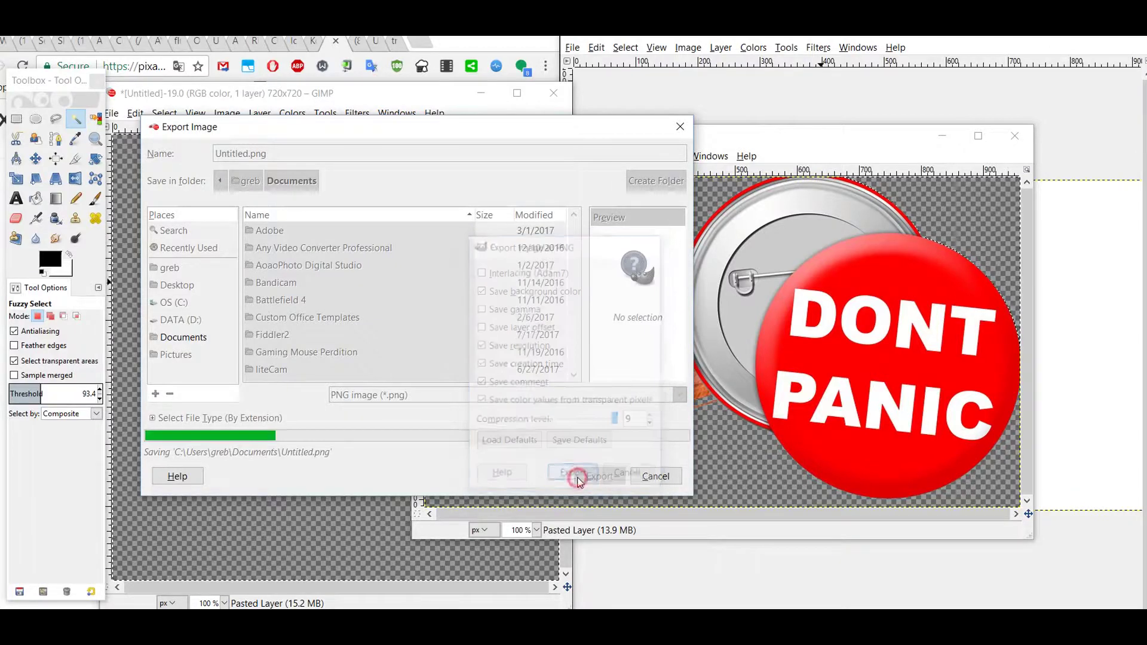